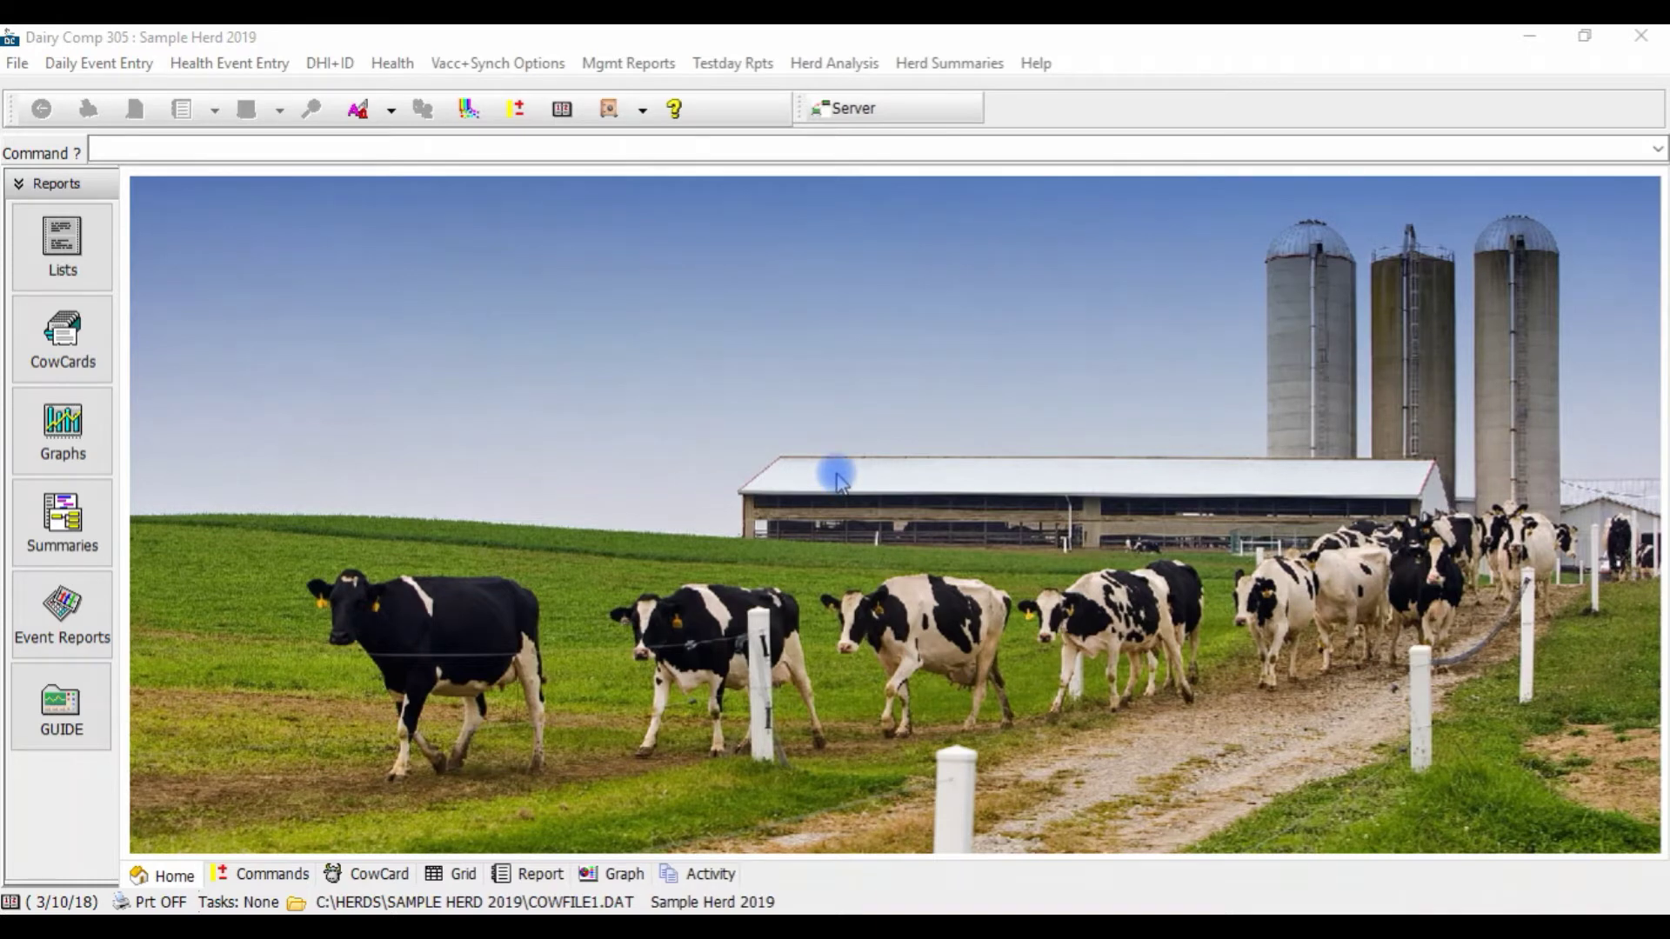
- Open the E Breeding and Technicians setup through File > ALTER
left_click(18, 63)
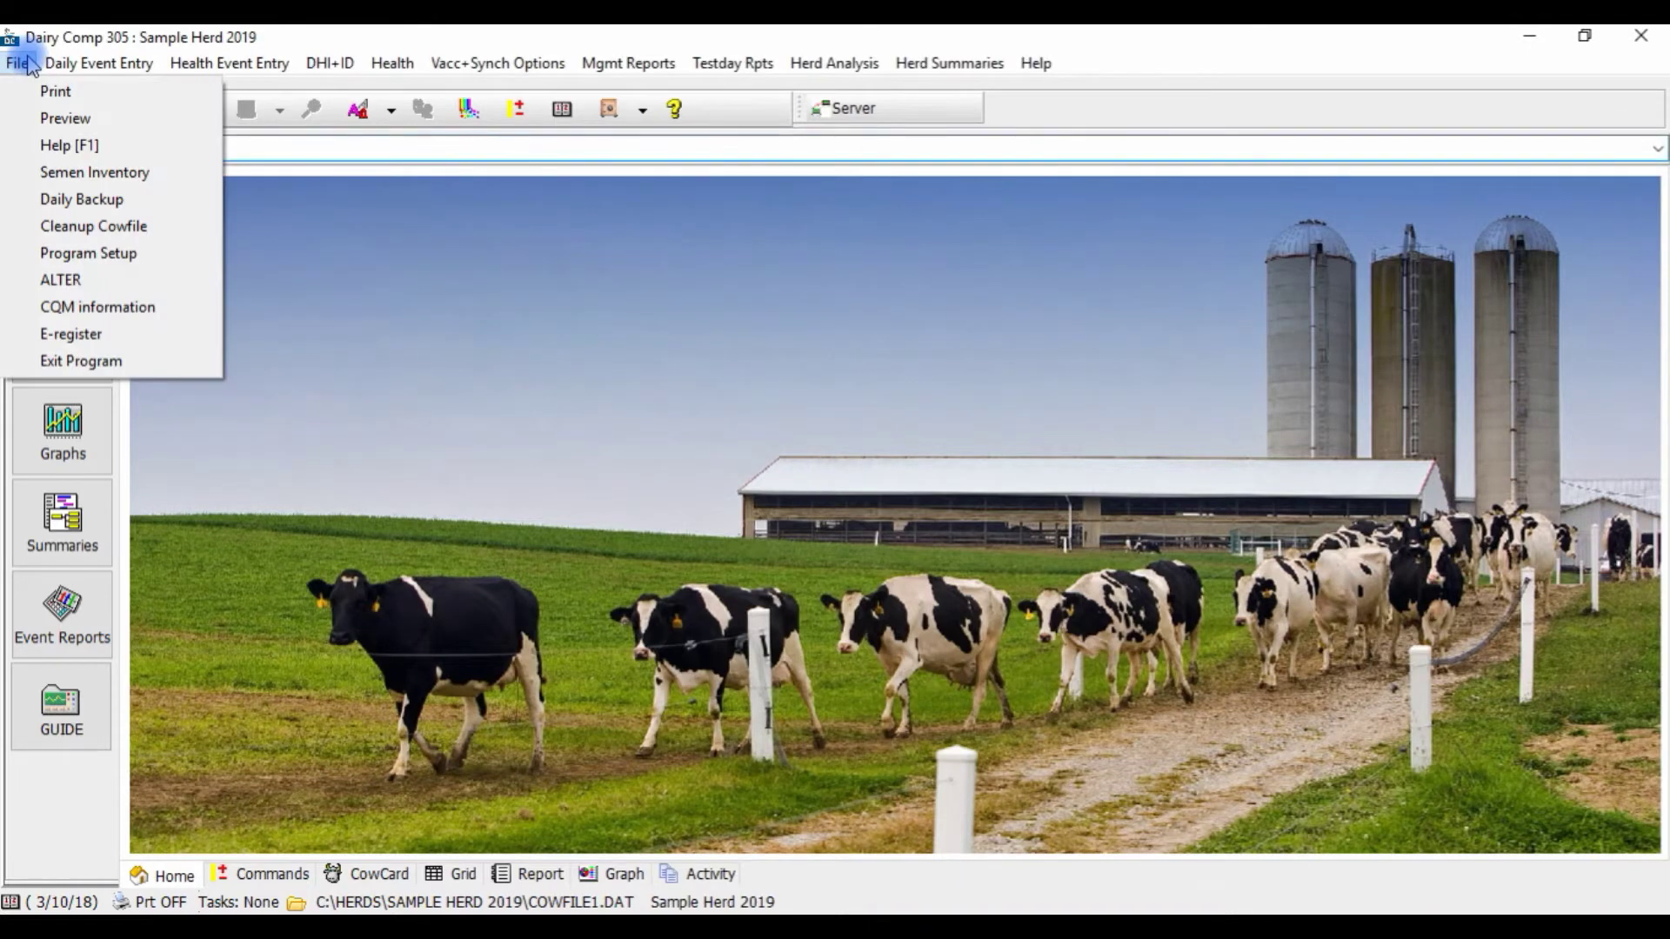
left_click(50, 282)
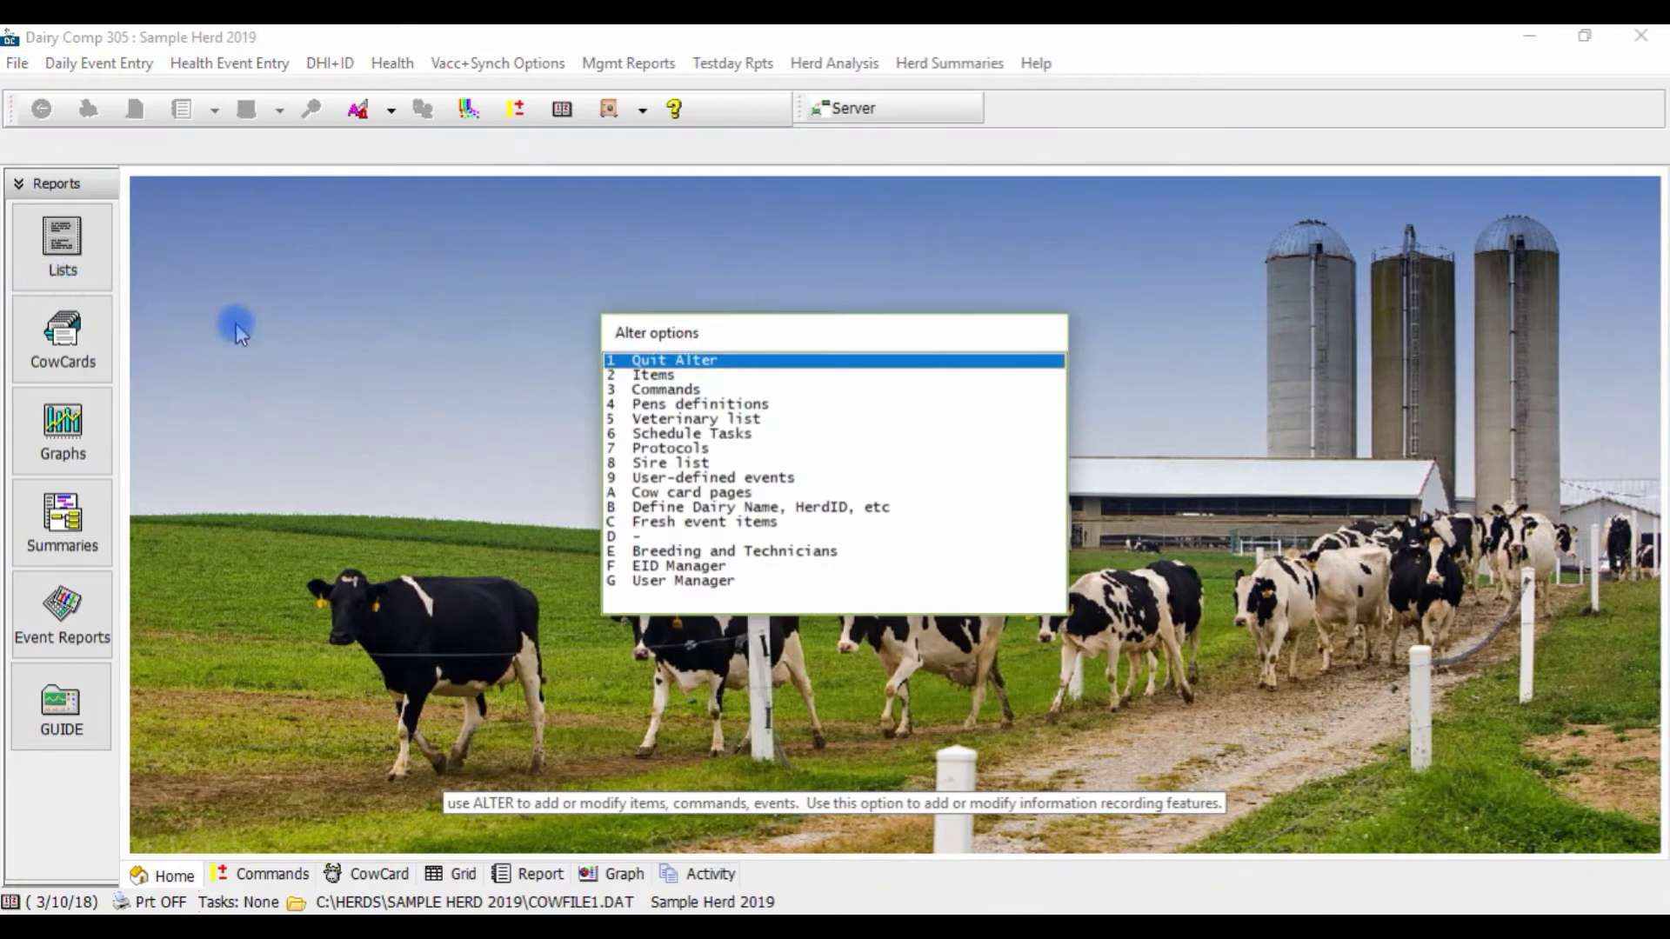
left_click(691, 554)
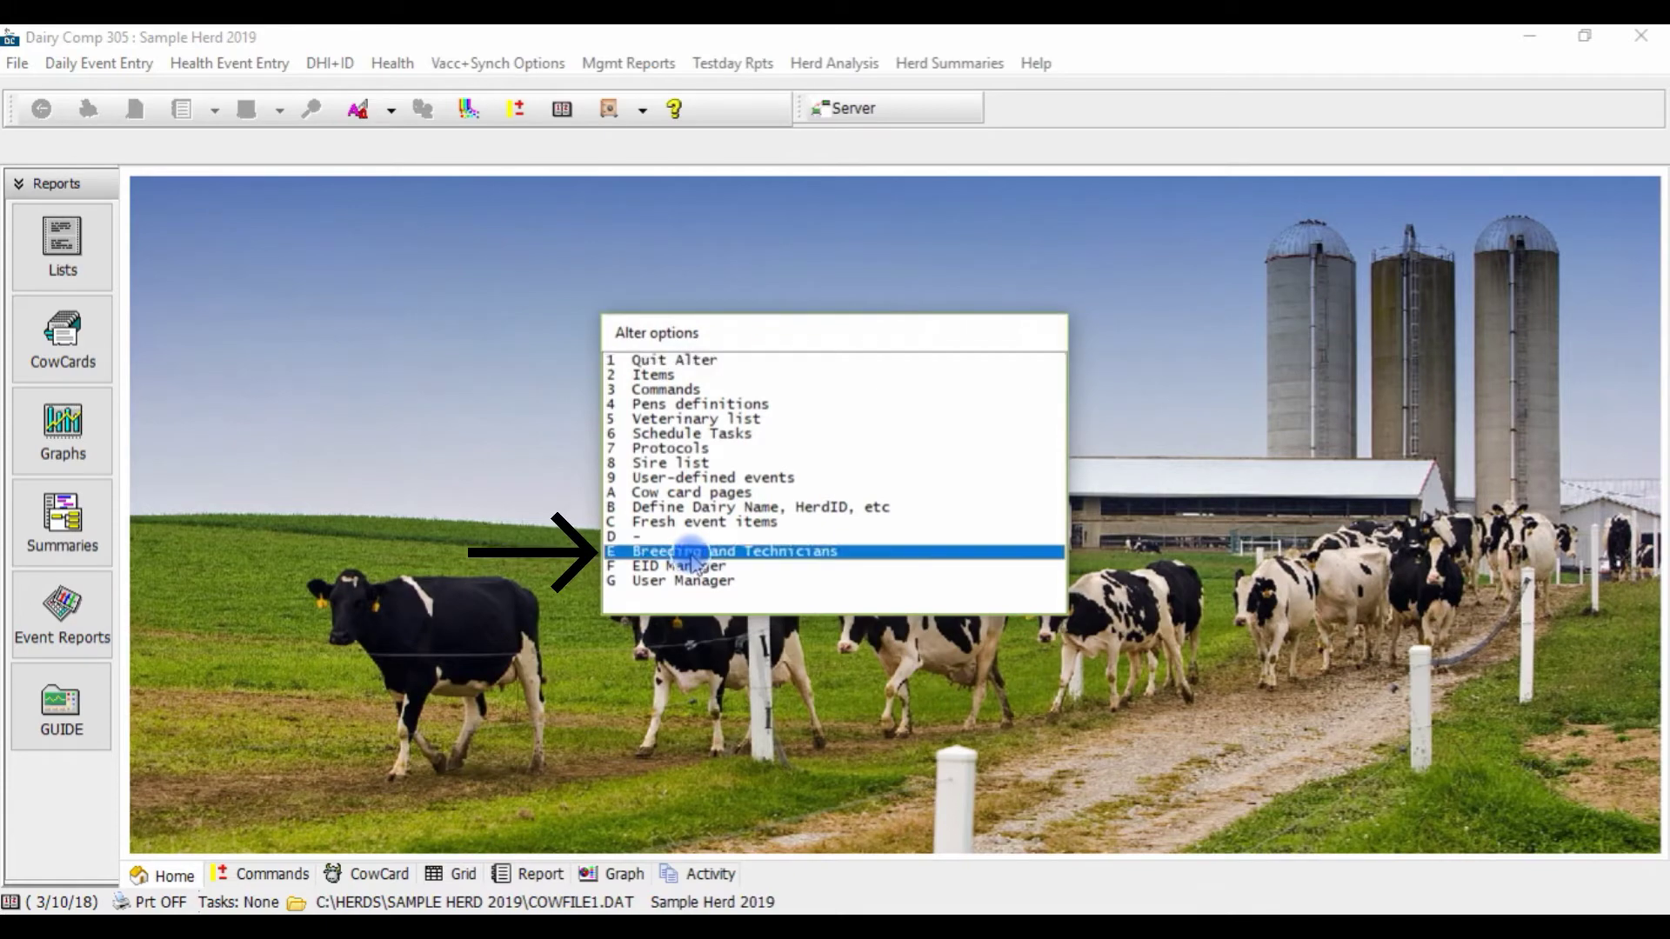
left_click(704, 556)
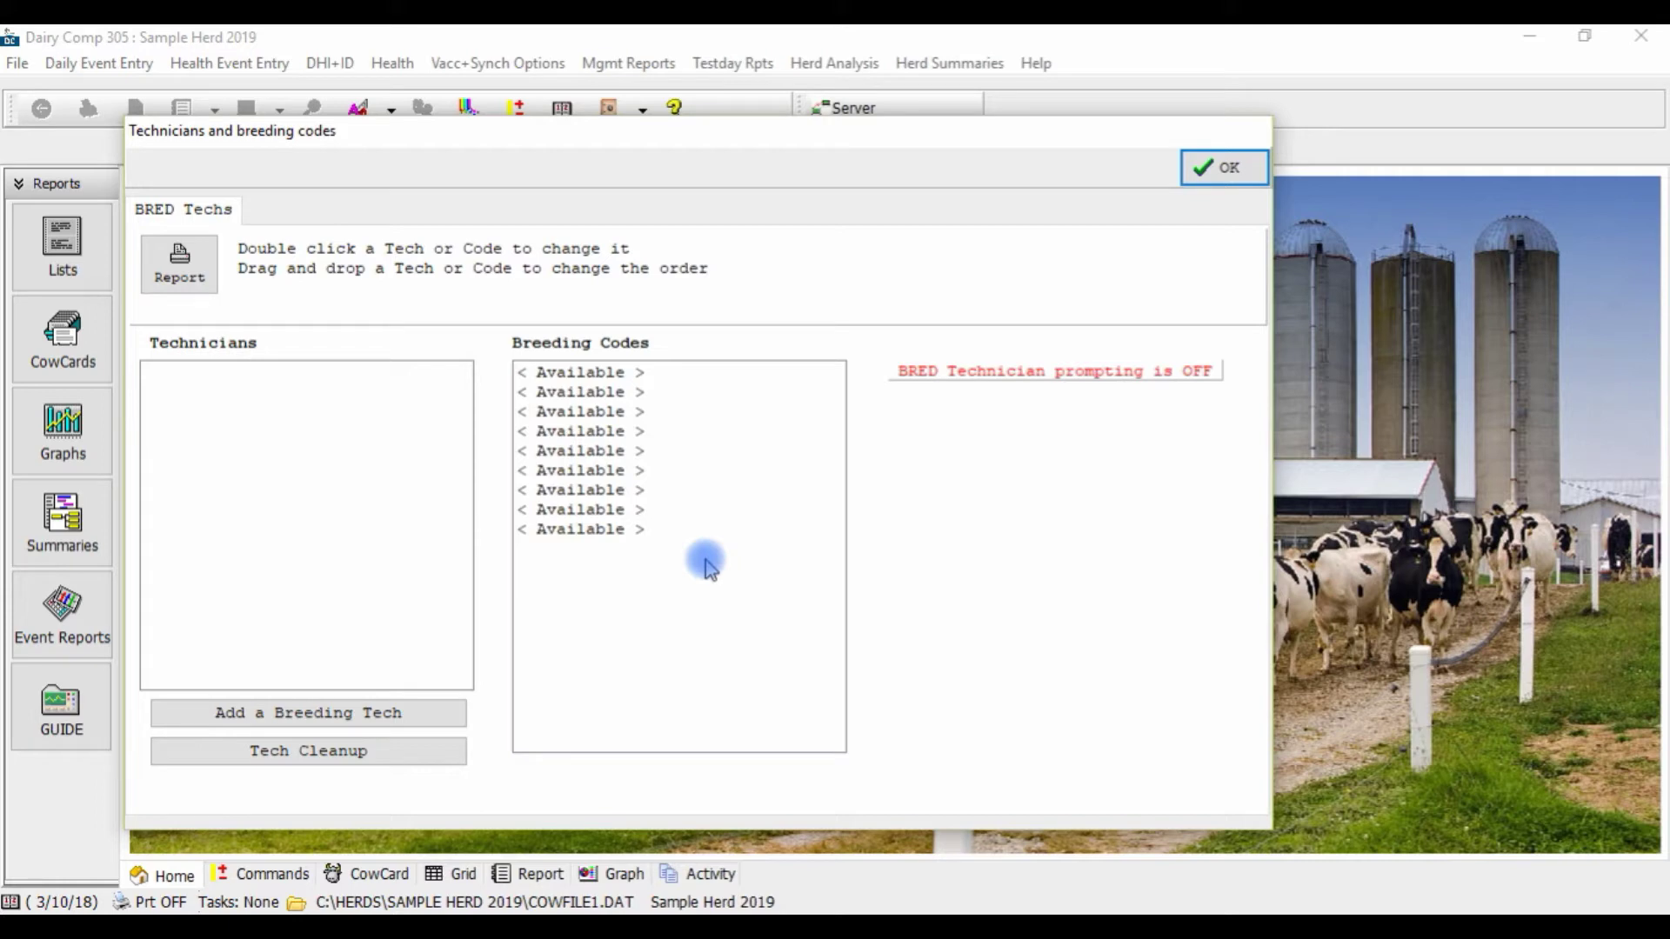
- Add breeding technicians 1 and 2, entering each technician's name and saving
left_click(363, 715)
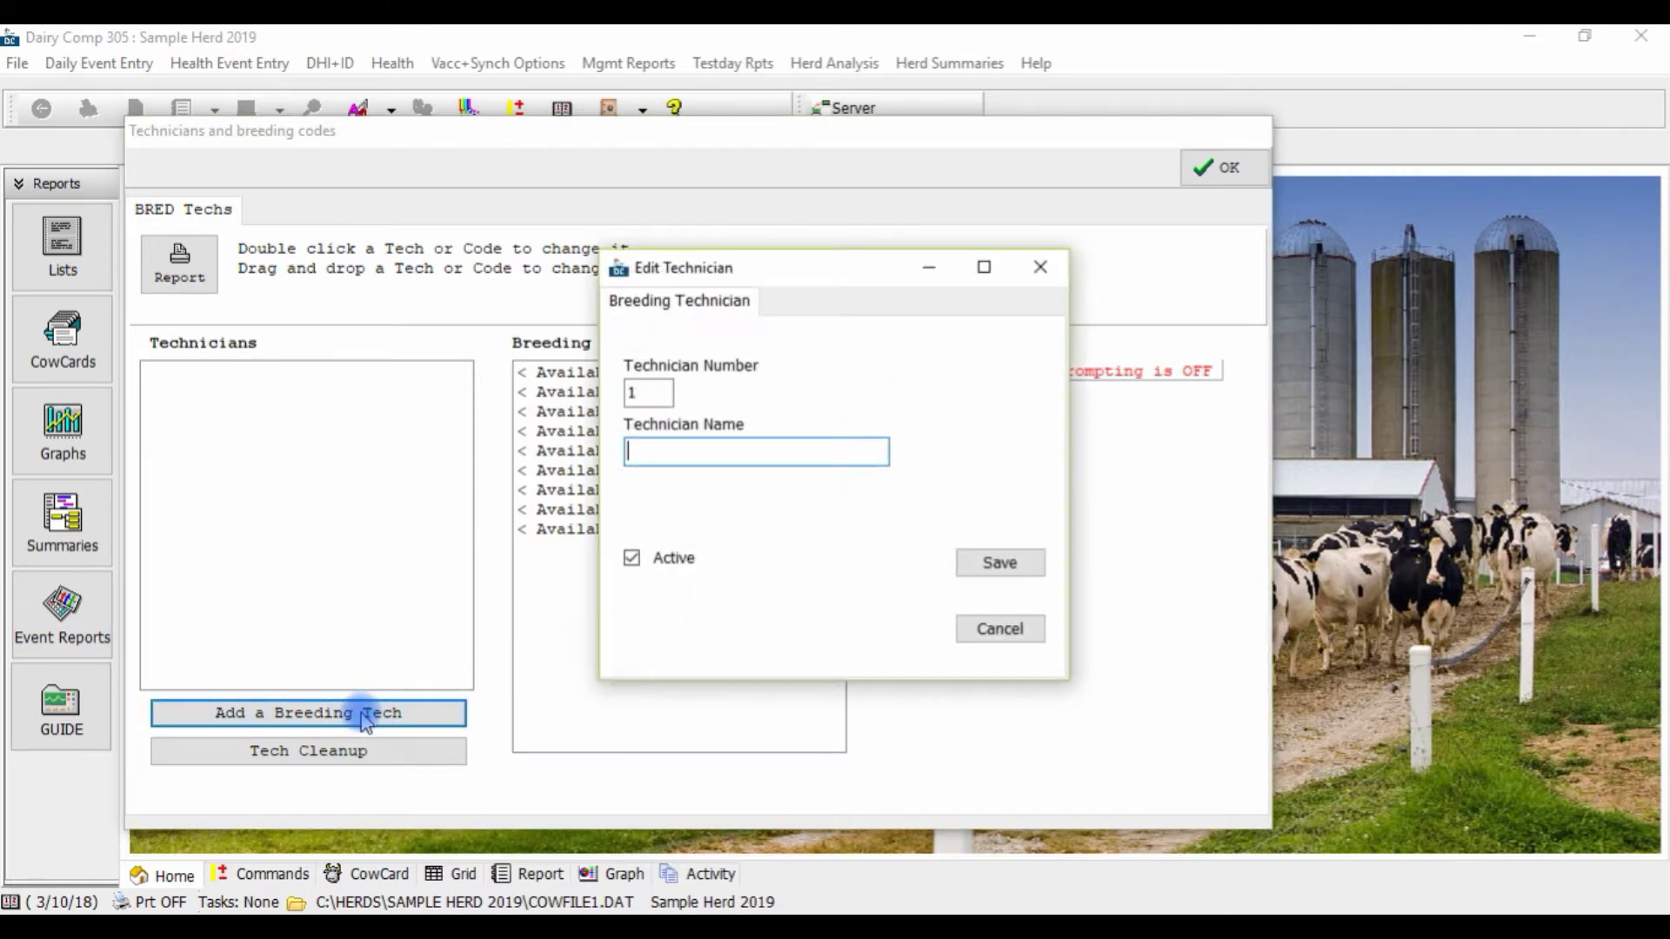
left_click(662, 387)
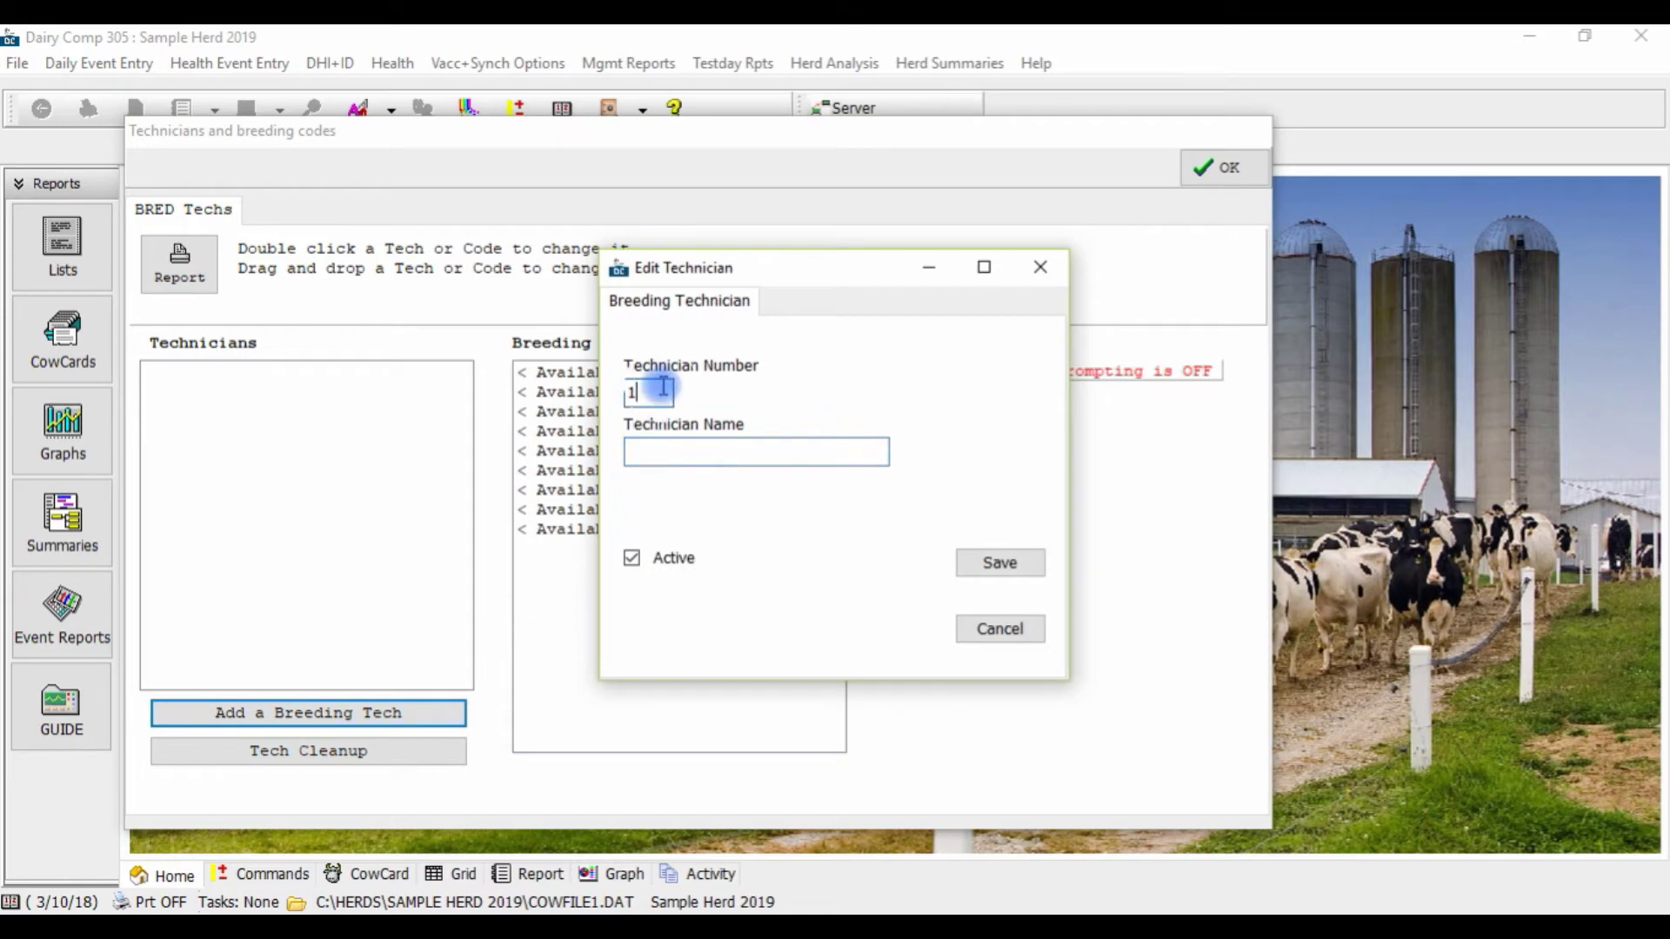
left_click(669, 451)
type("Ben")
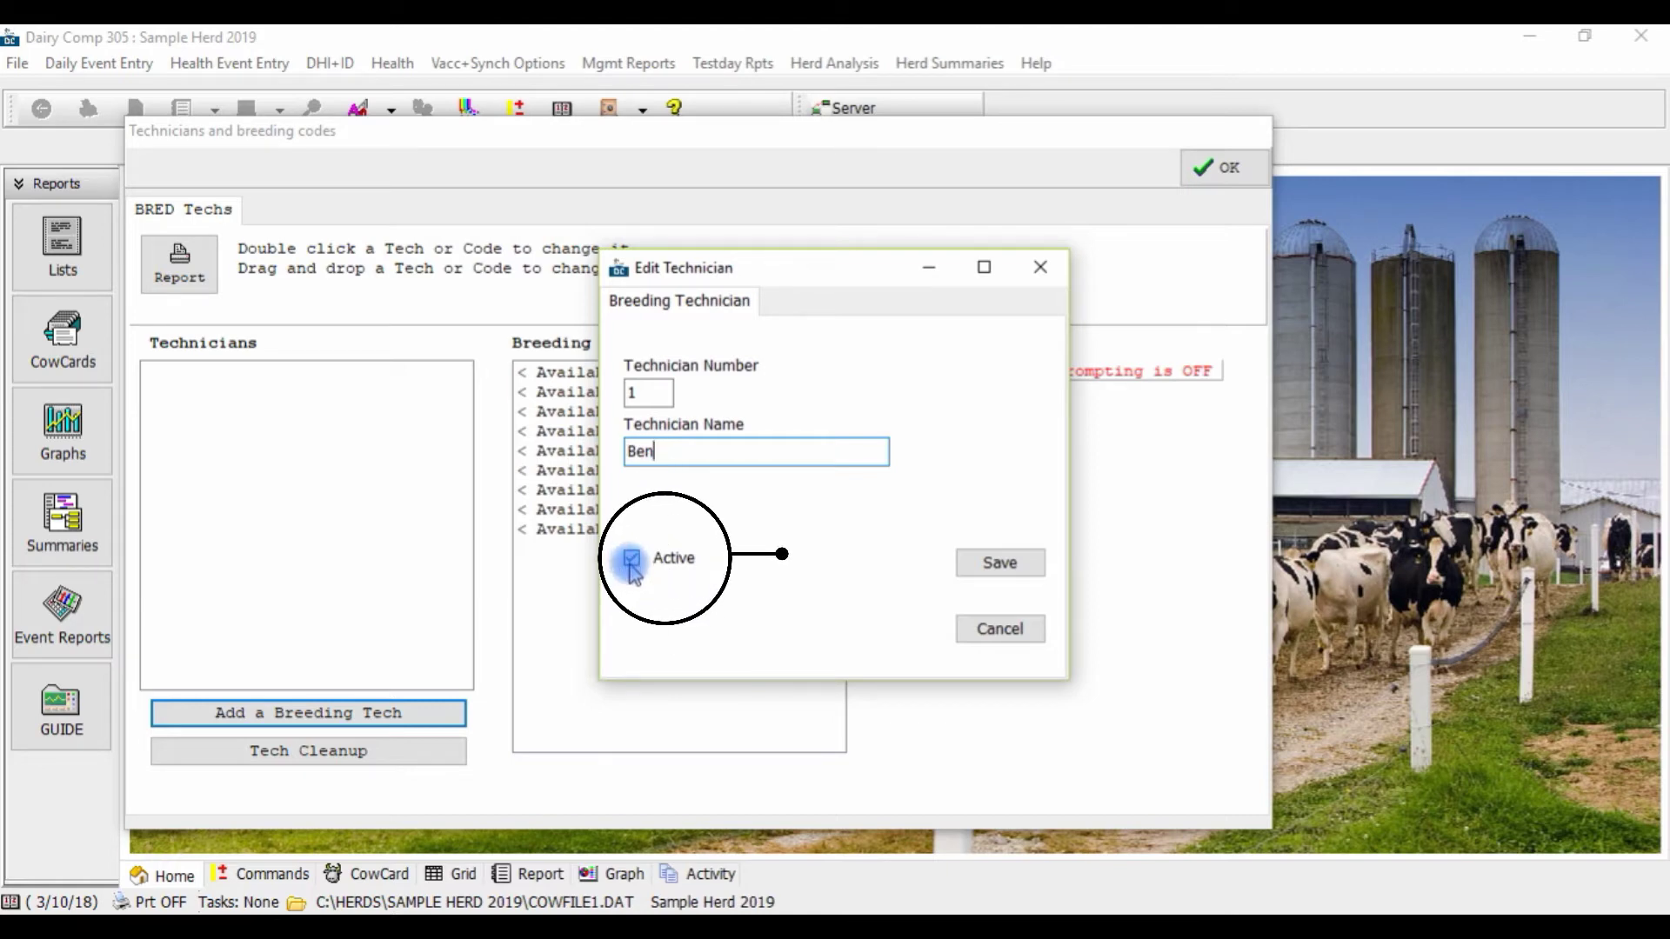
left_click(996, 566)
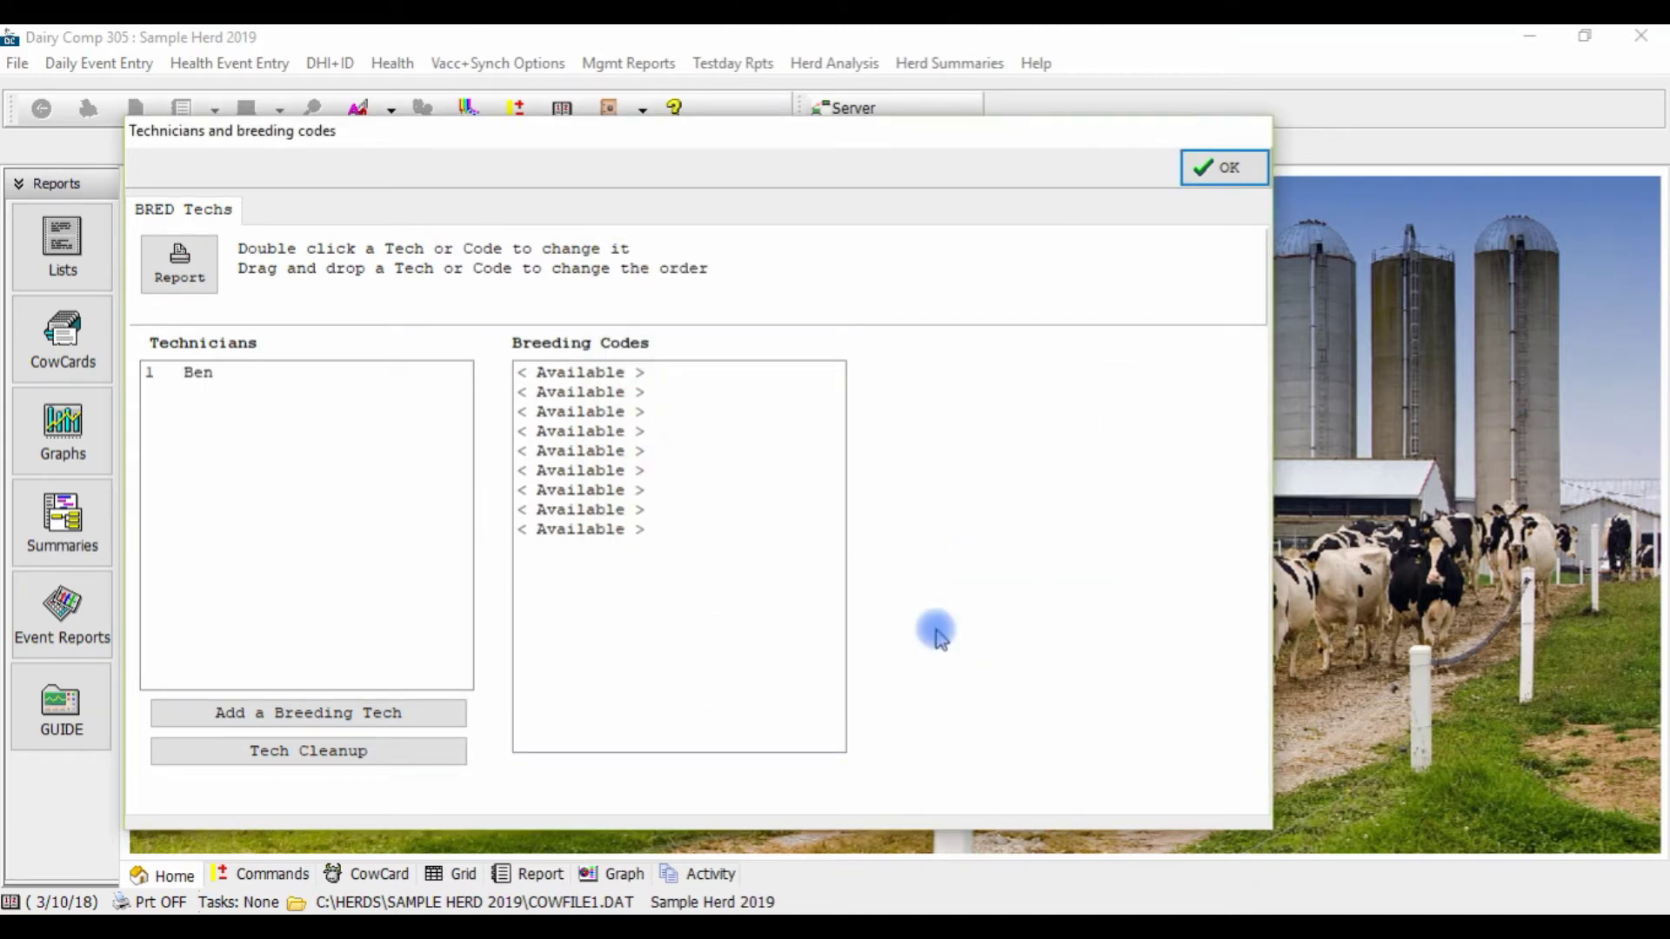
left_click(387, 714)
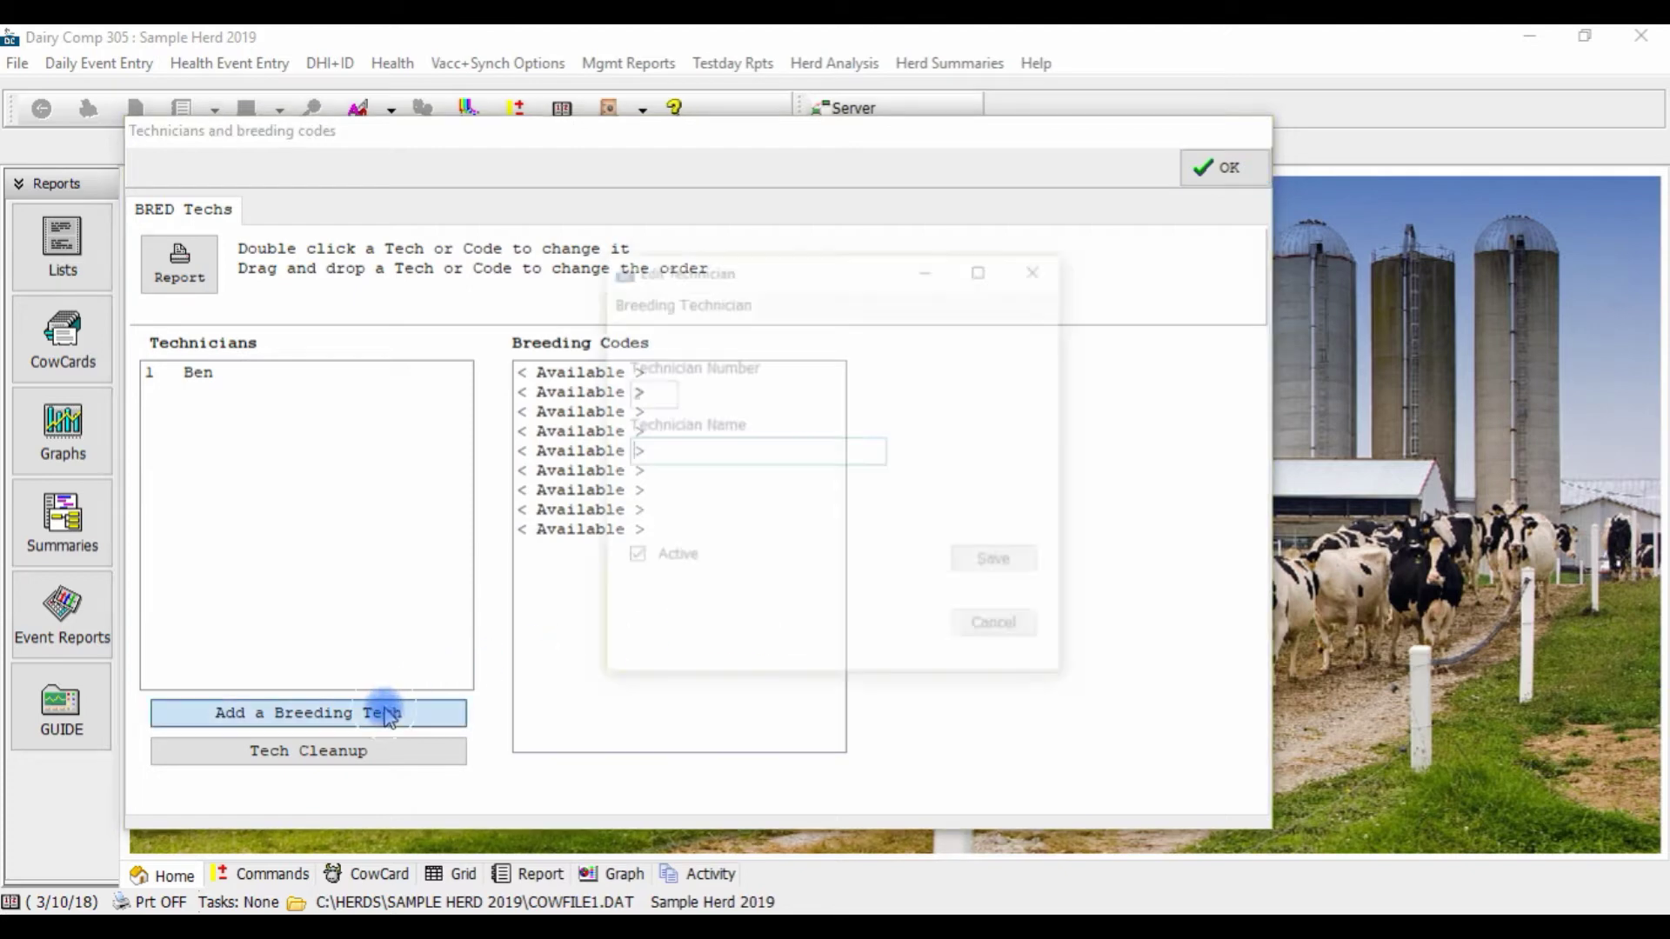
type("T")
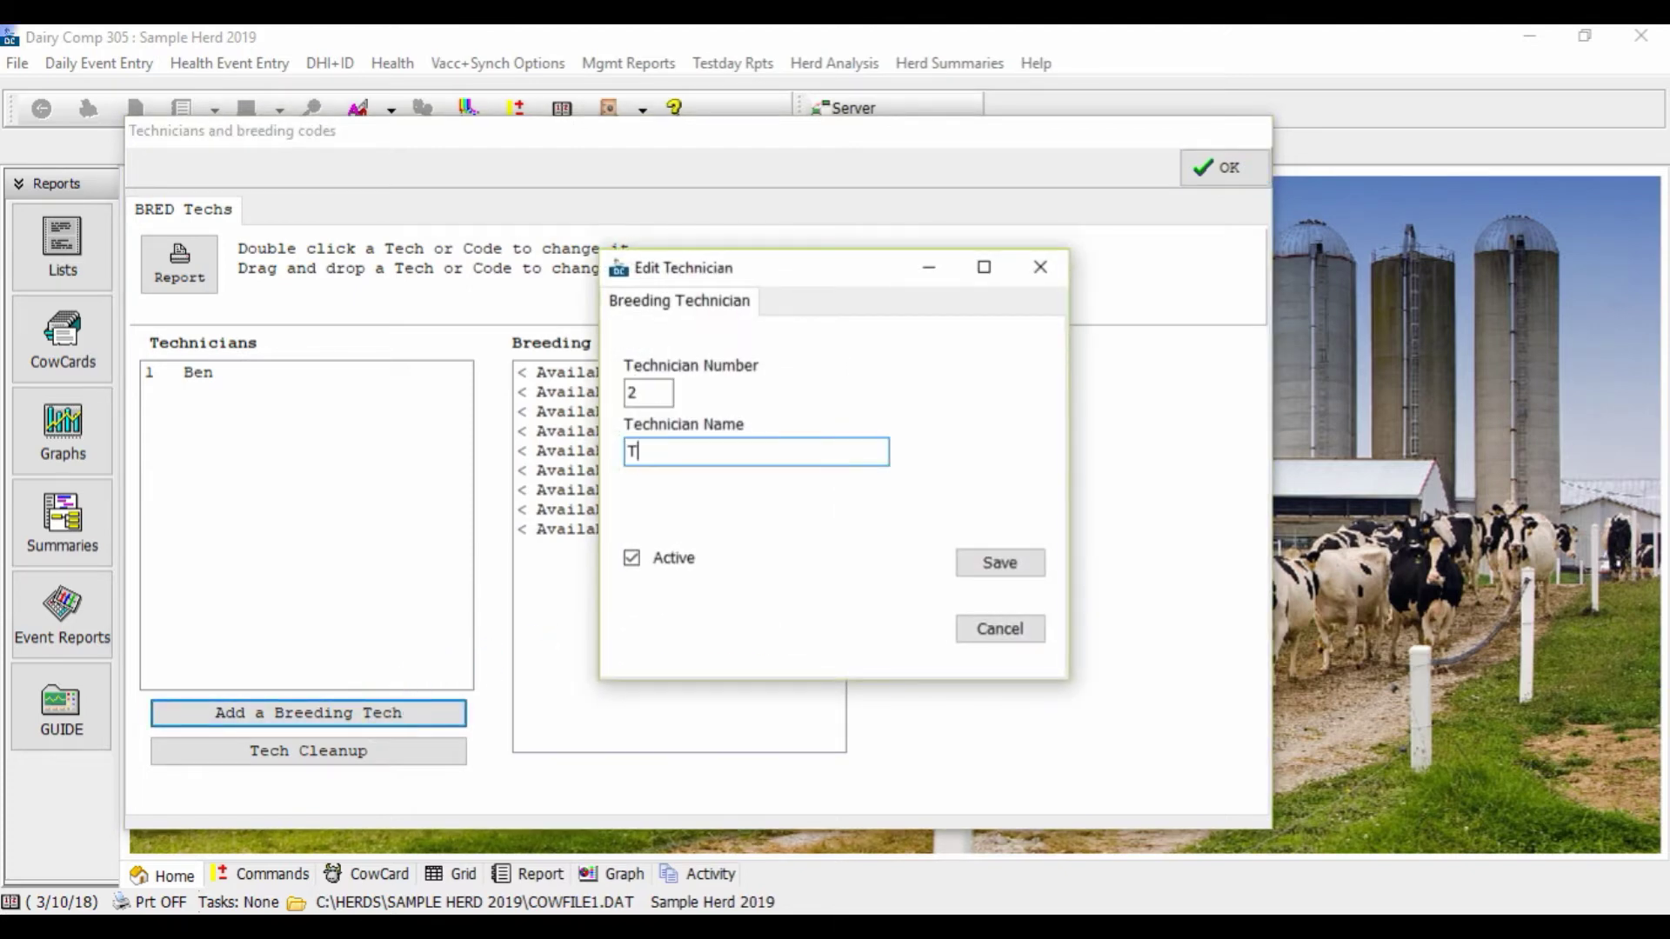
type("racy")
left_click(768, 653)
left_click(977, 566)
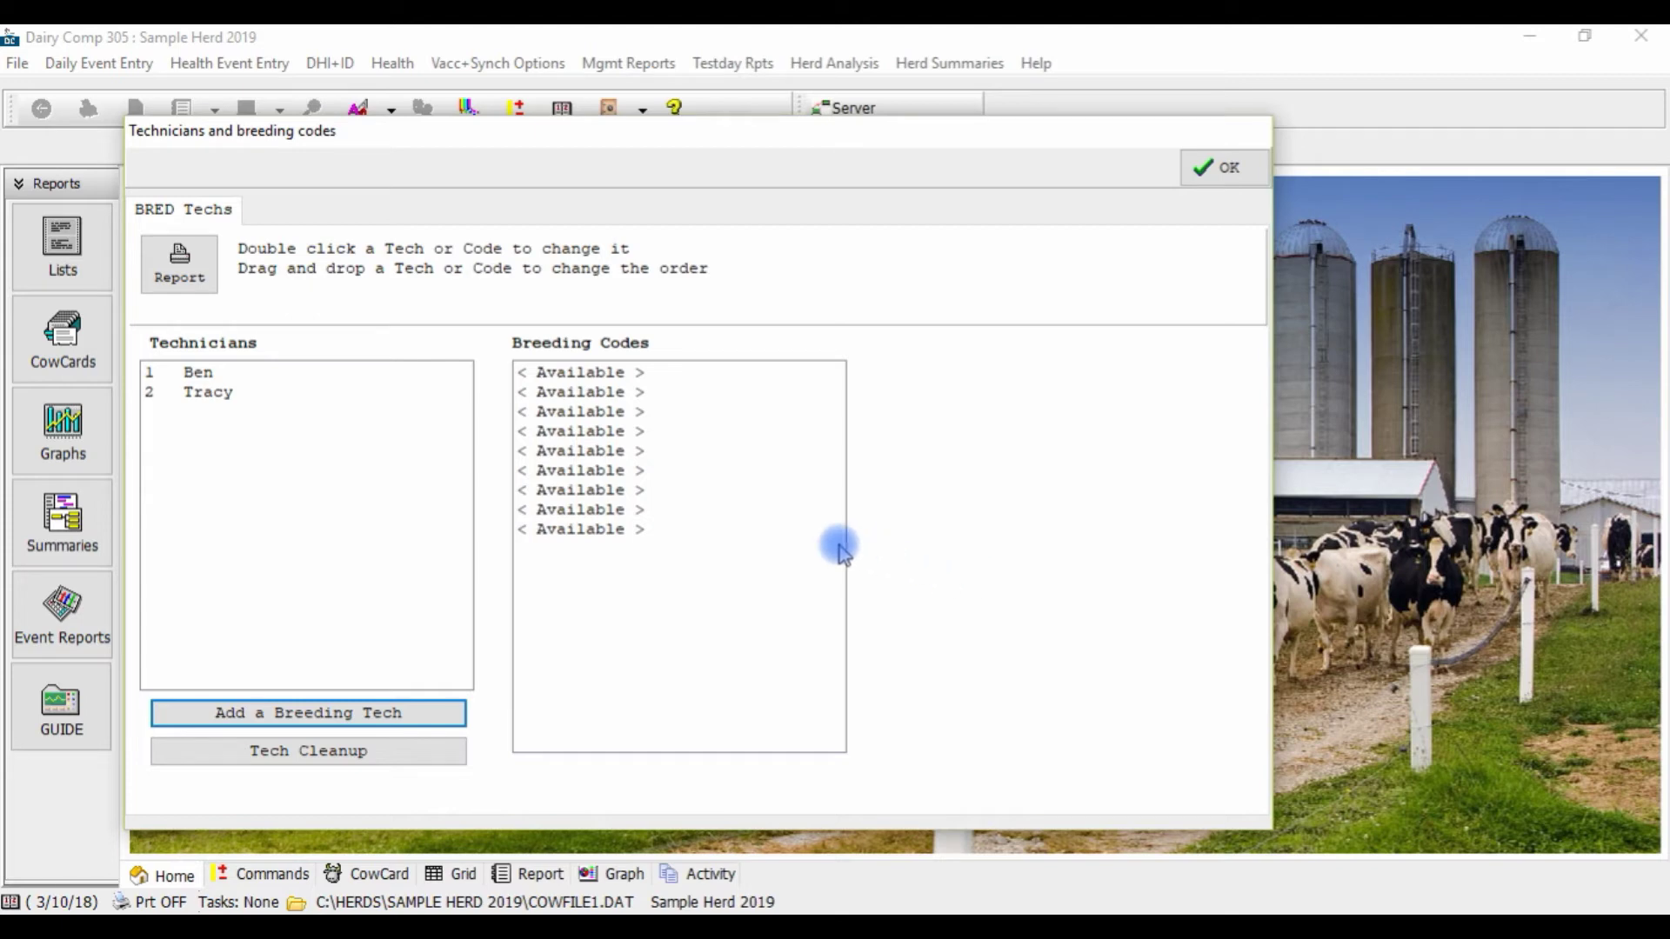
- Uncheck Active for technician 2 and save the change
double_click(209, 393)
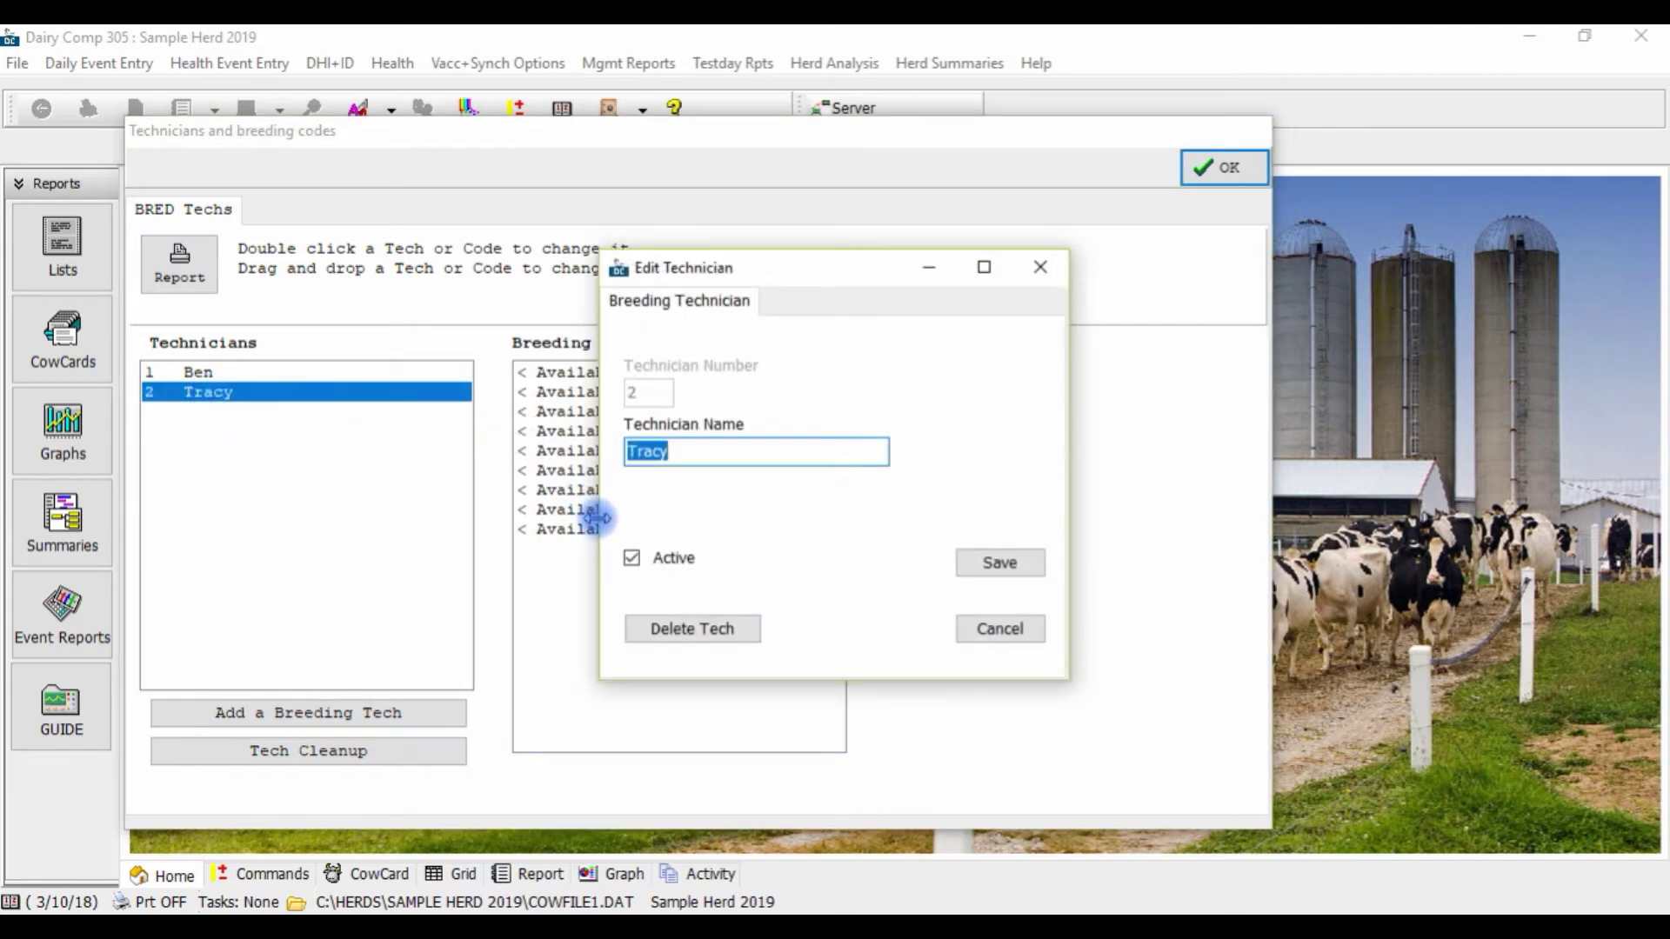
left_click(631, 558)
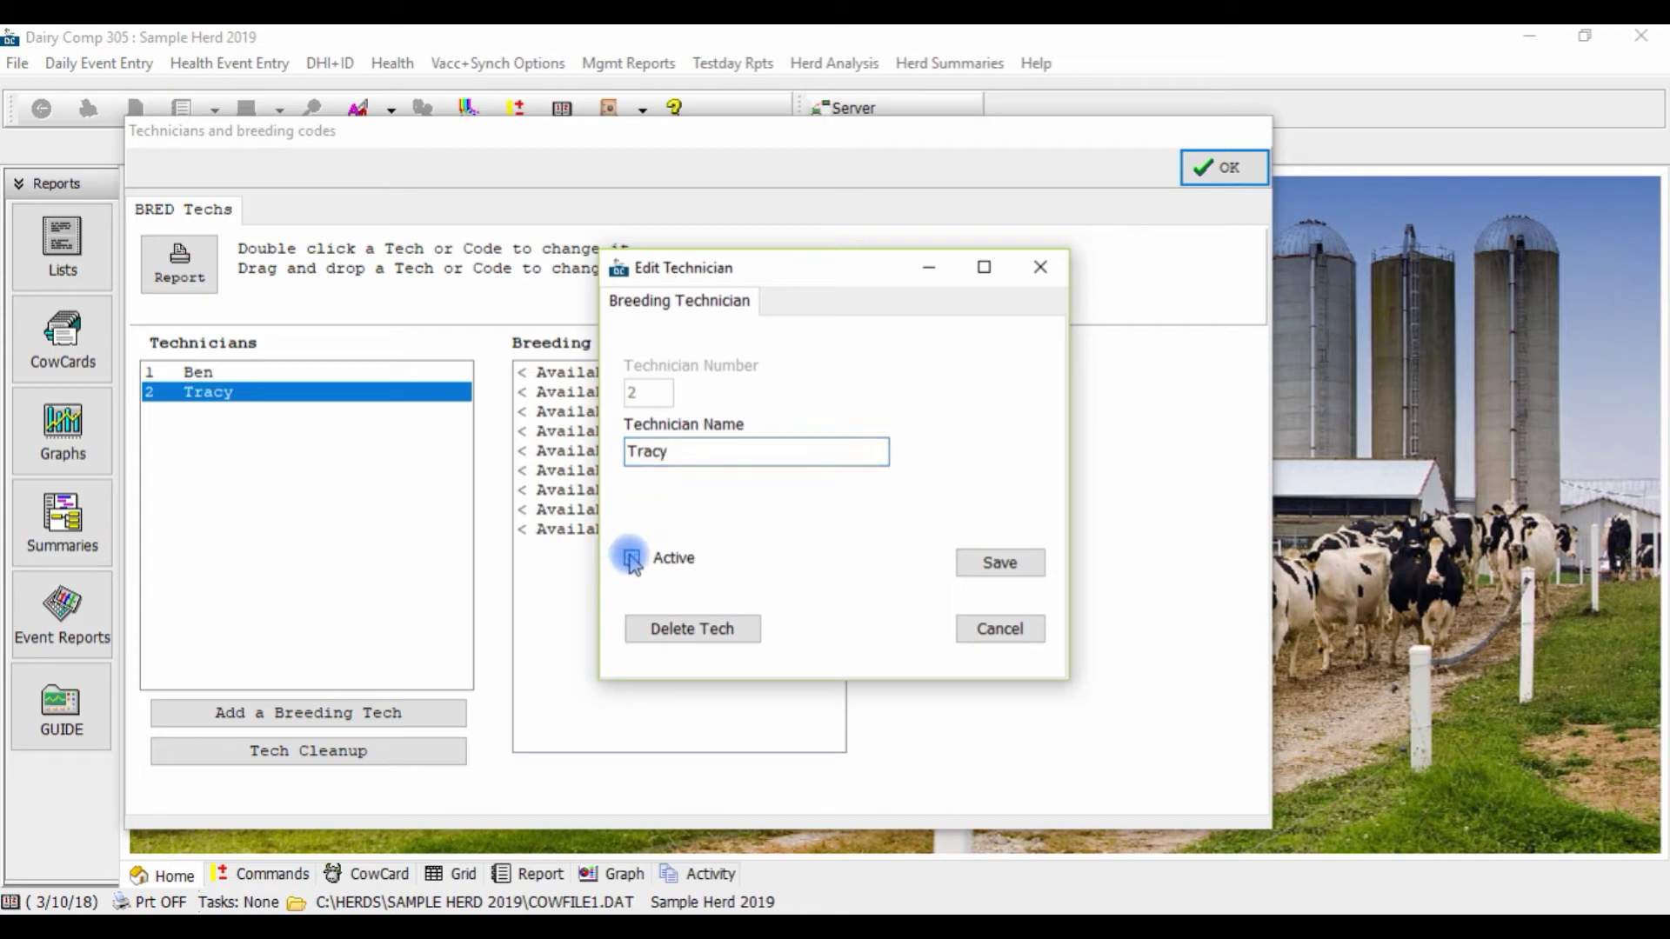
left_click(997, 567)
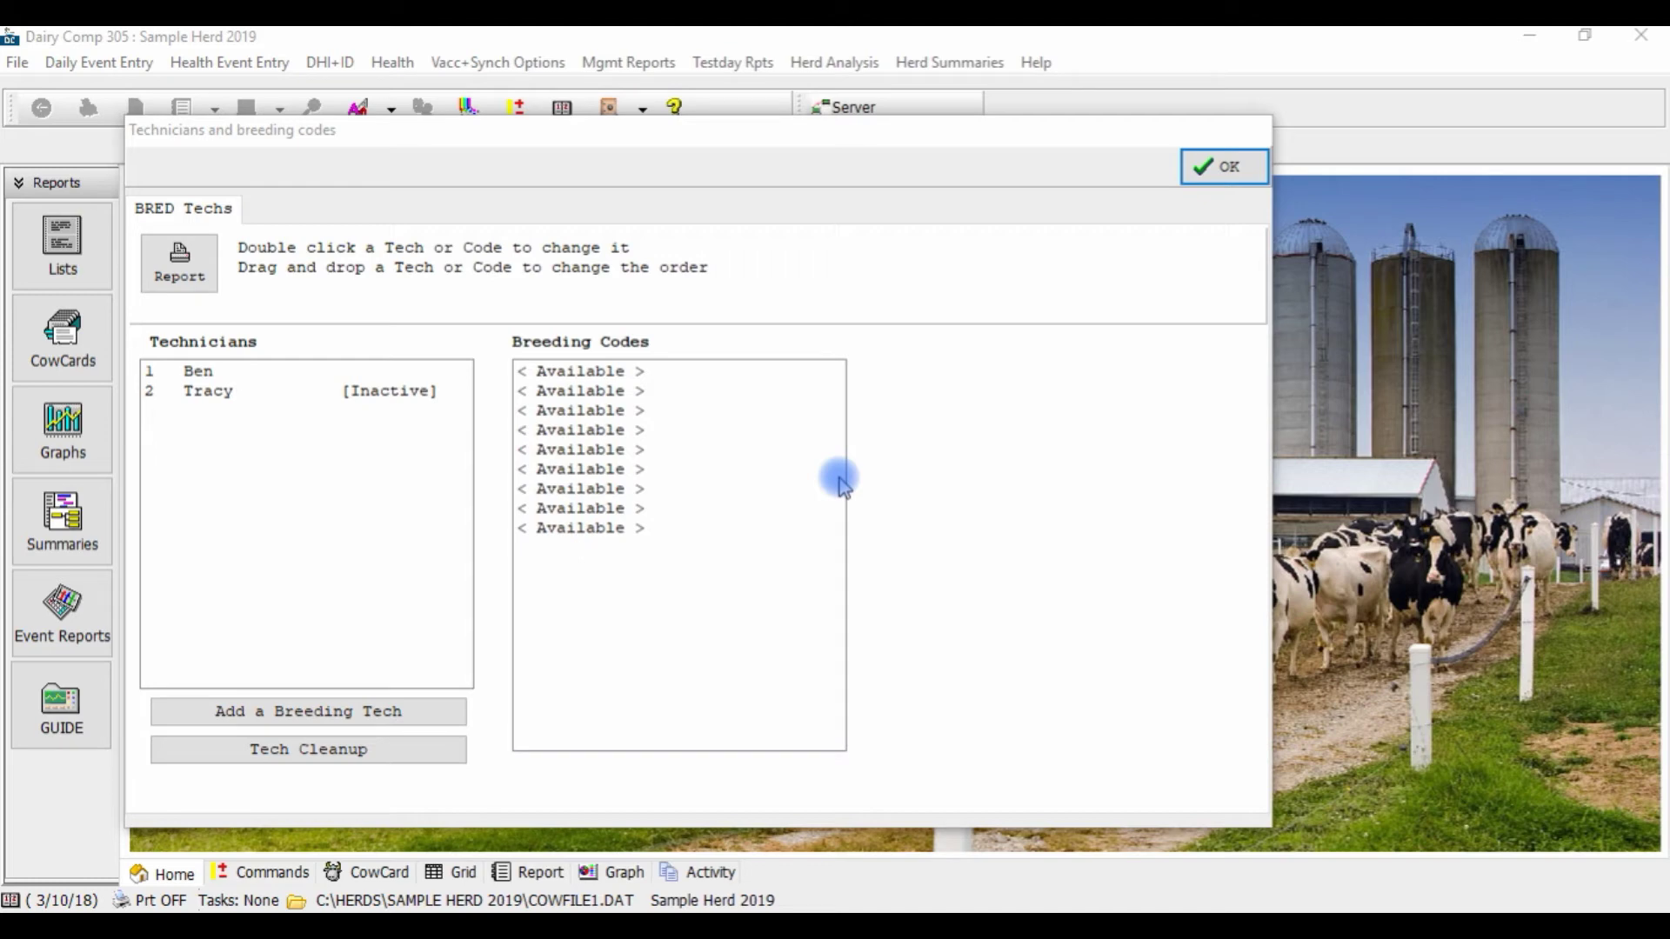
- Define breeding code H with description 'Standing Heat' in the first available slot
double_click(598, 374)
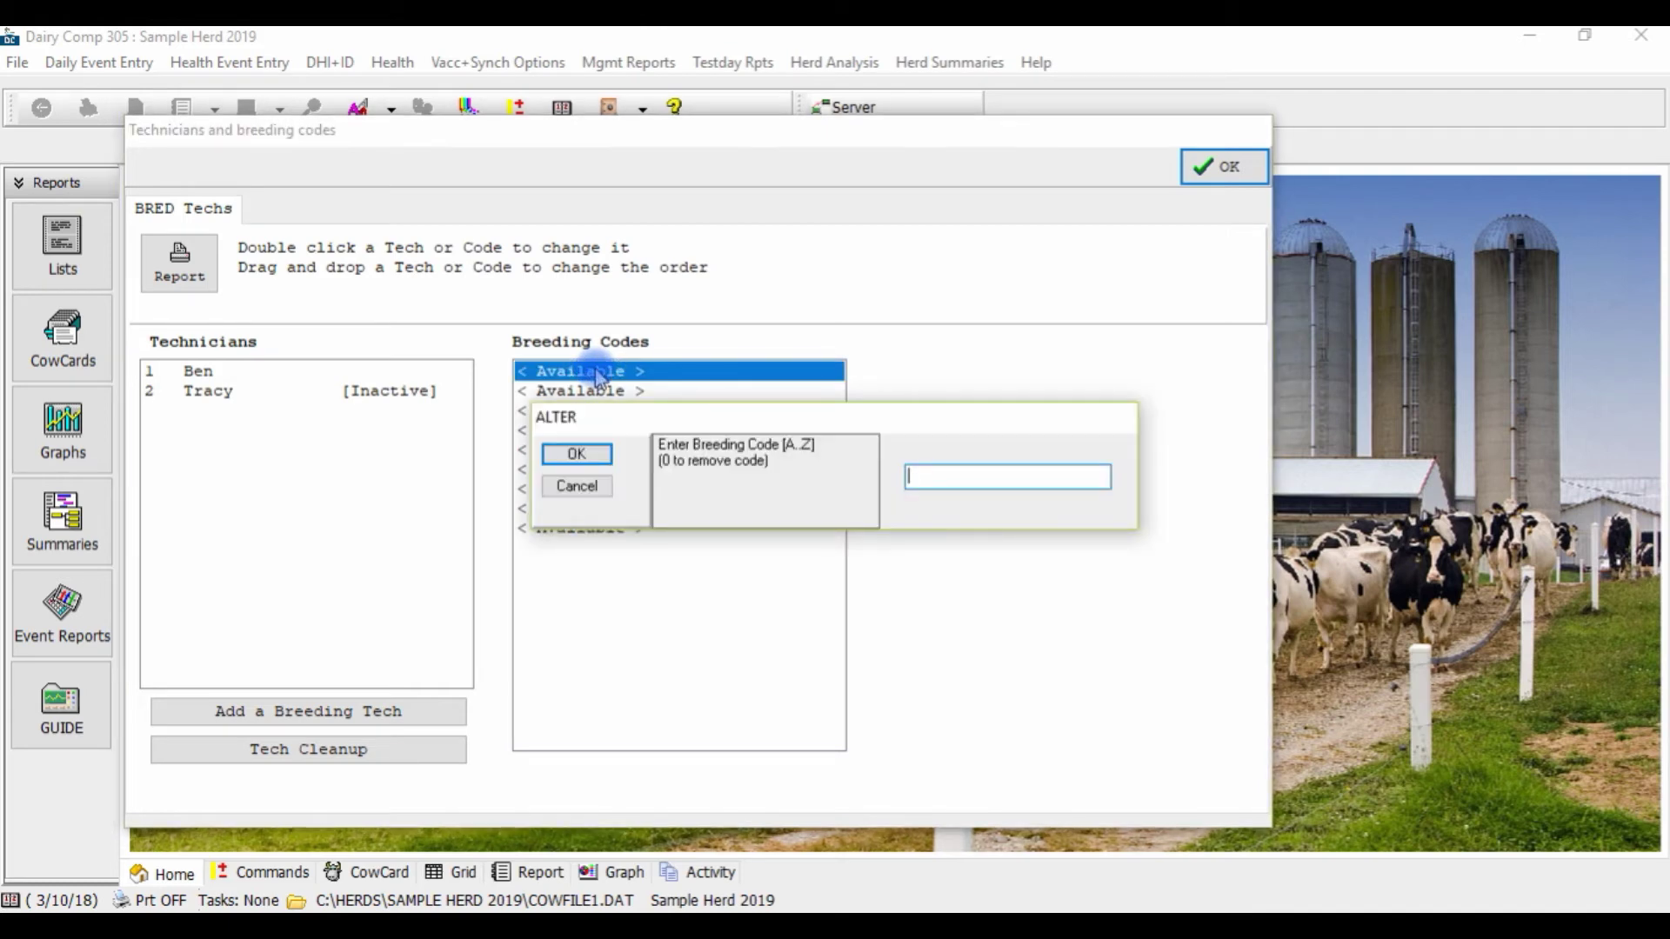
type("H")
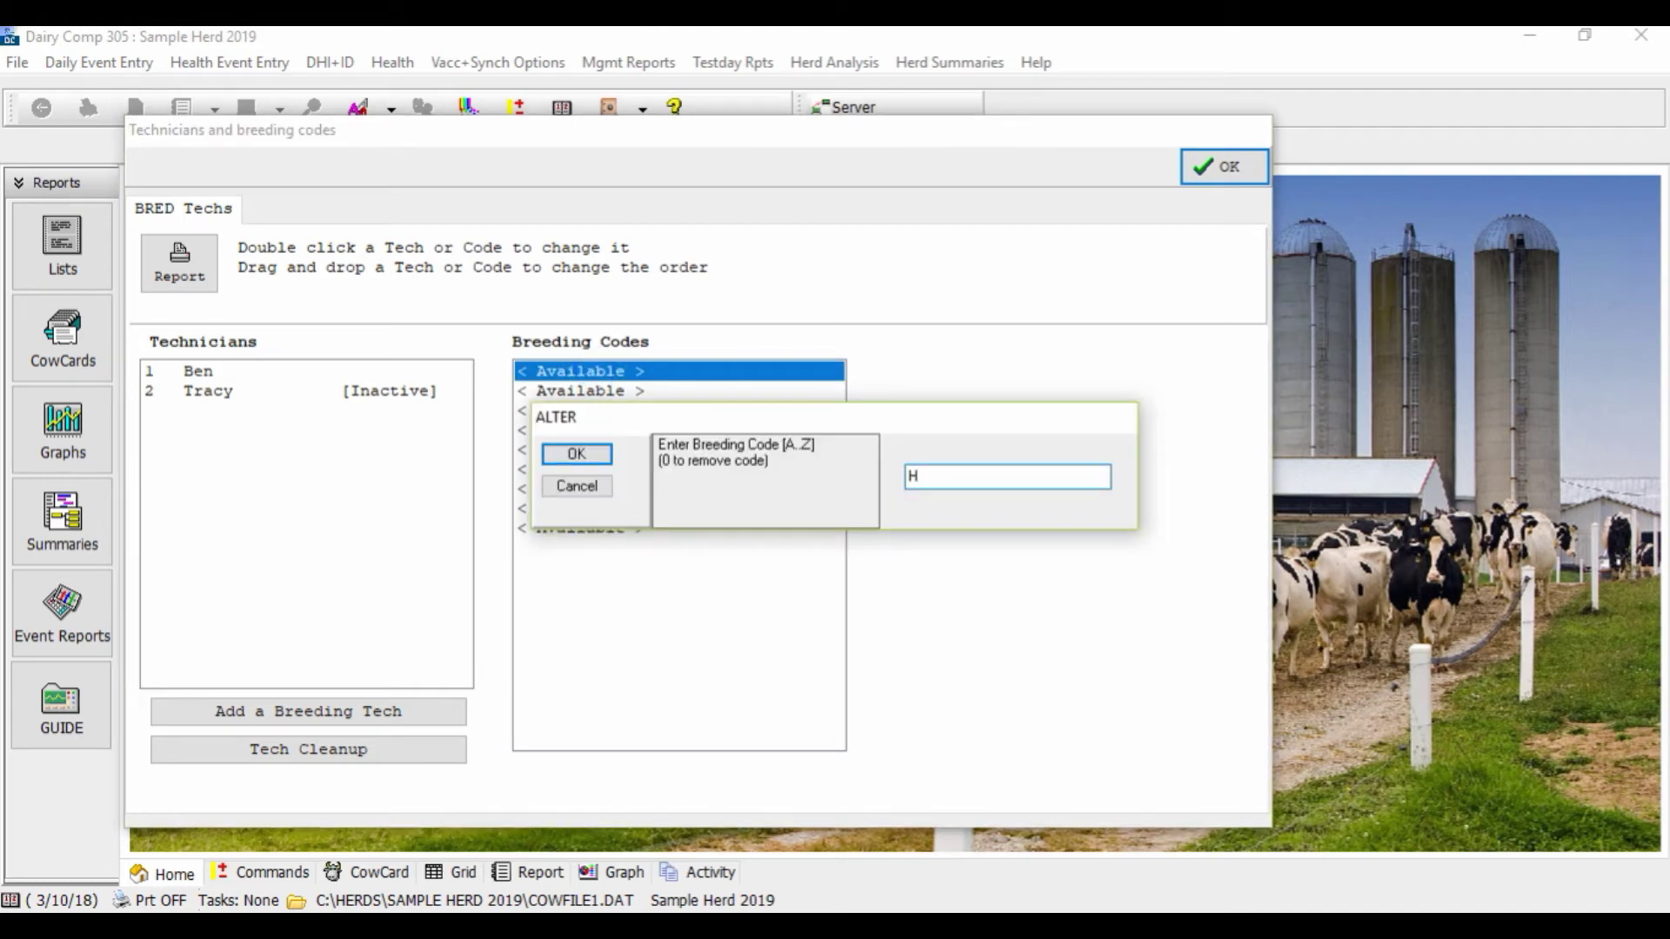
key("Return")
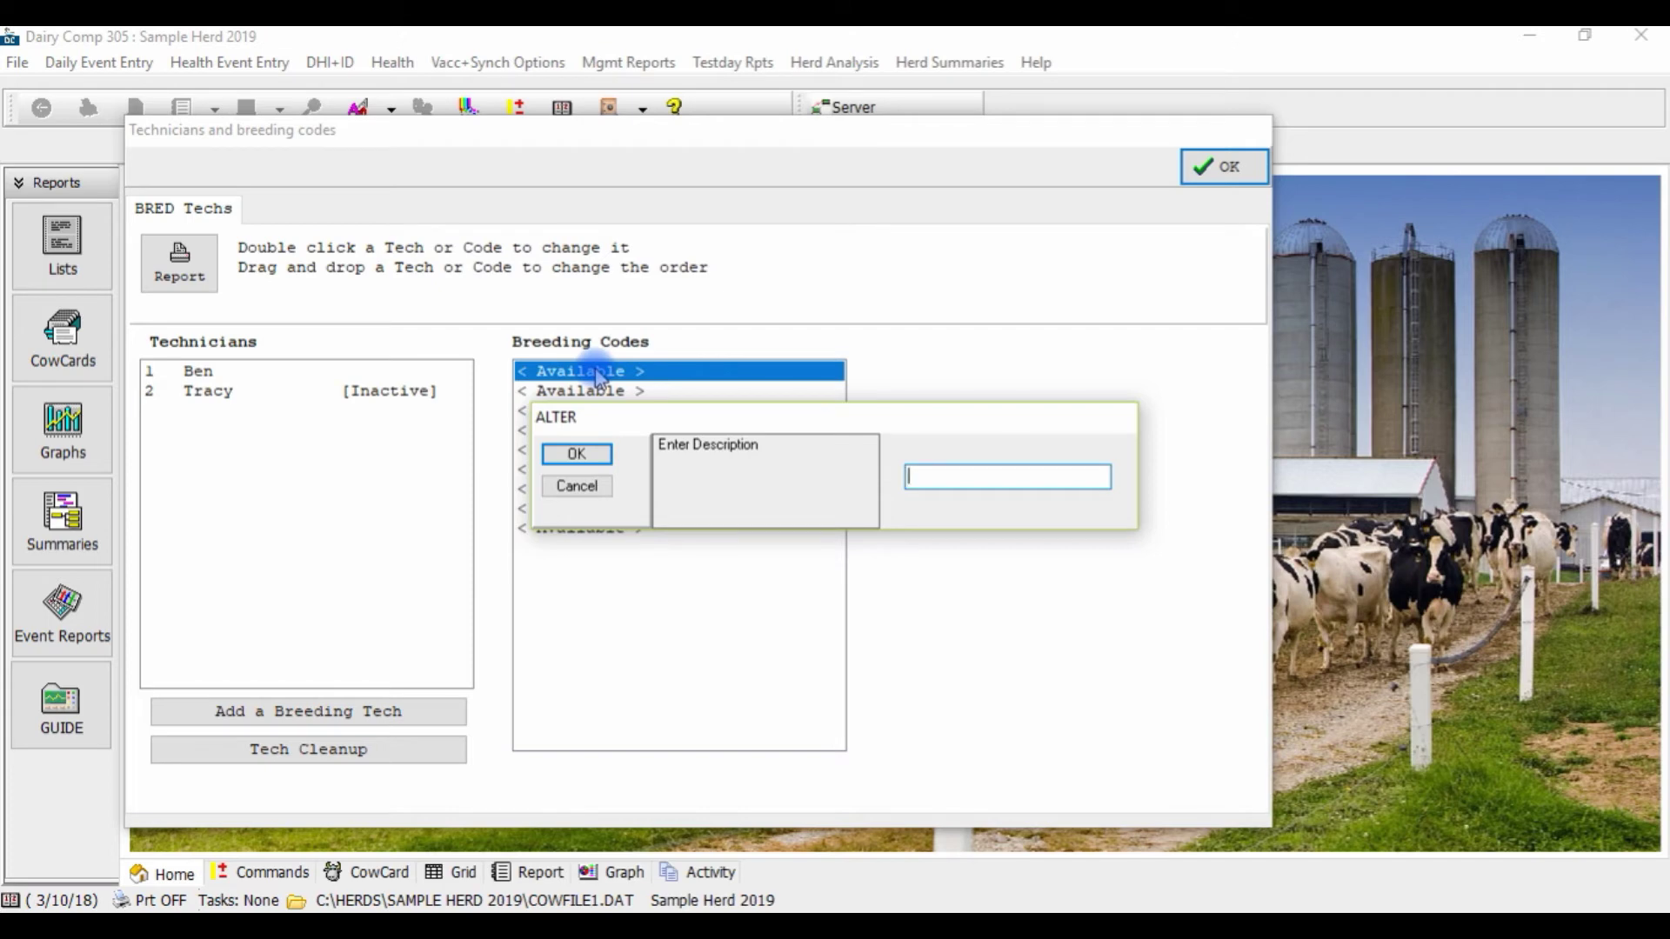
type("Standing Heat")
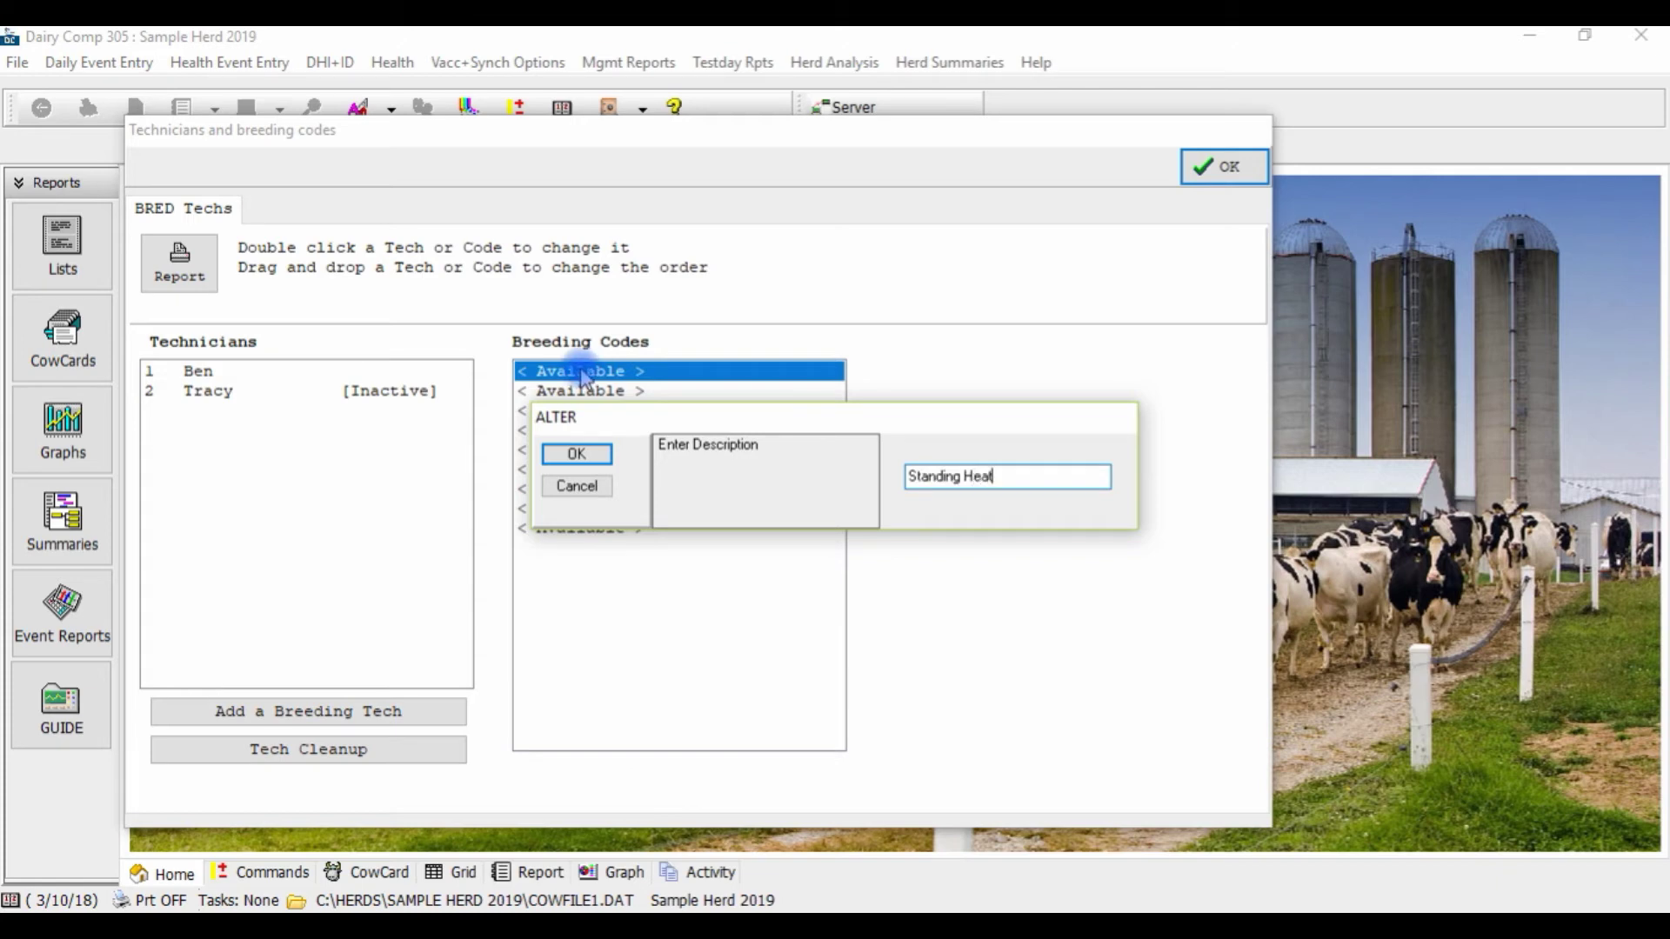
left_click(577, 454)
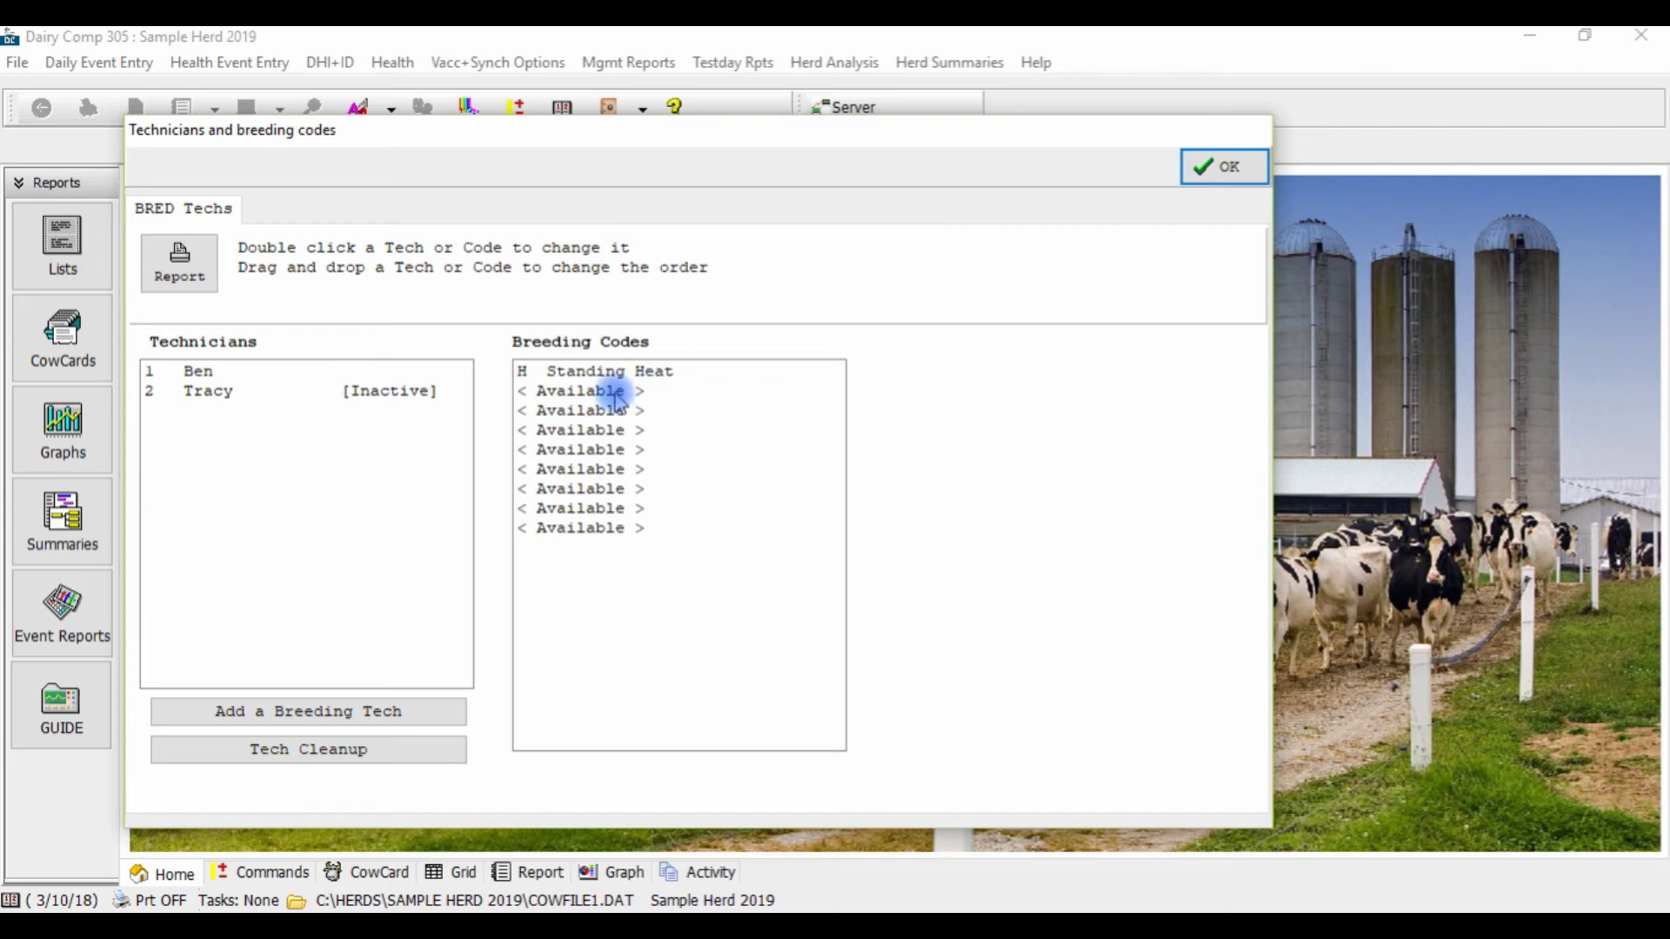
- Define breeding codes S 'Ovsynch' and A 'Activity' in the next available slots
double_click(616, 392)
type("S")
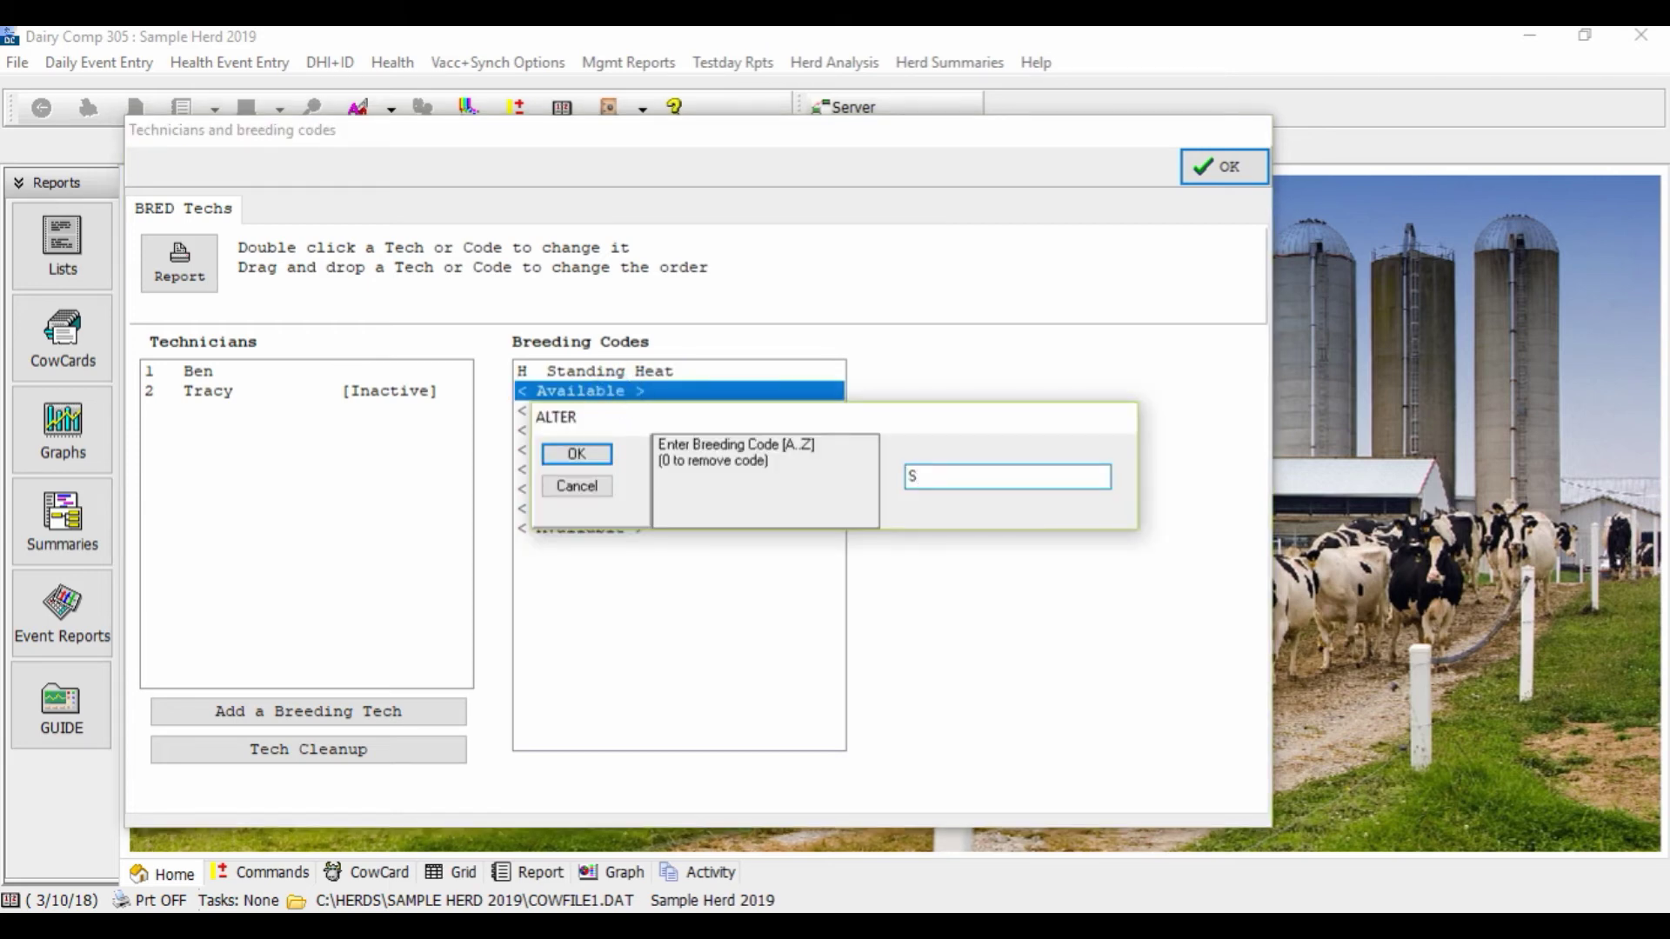
key("Return")
type("Ovsynch")
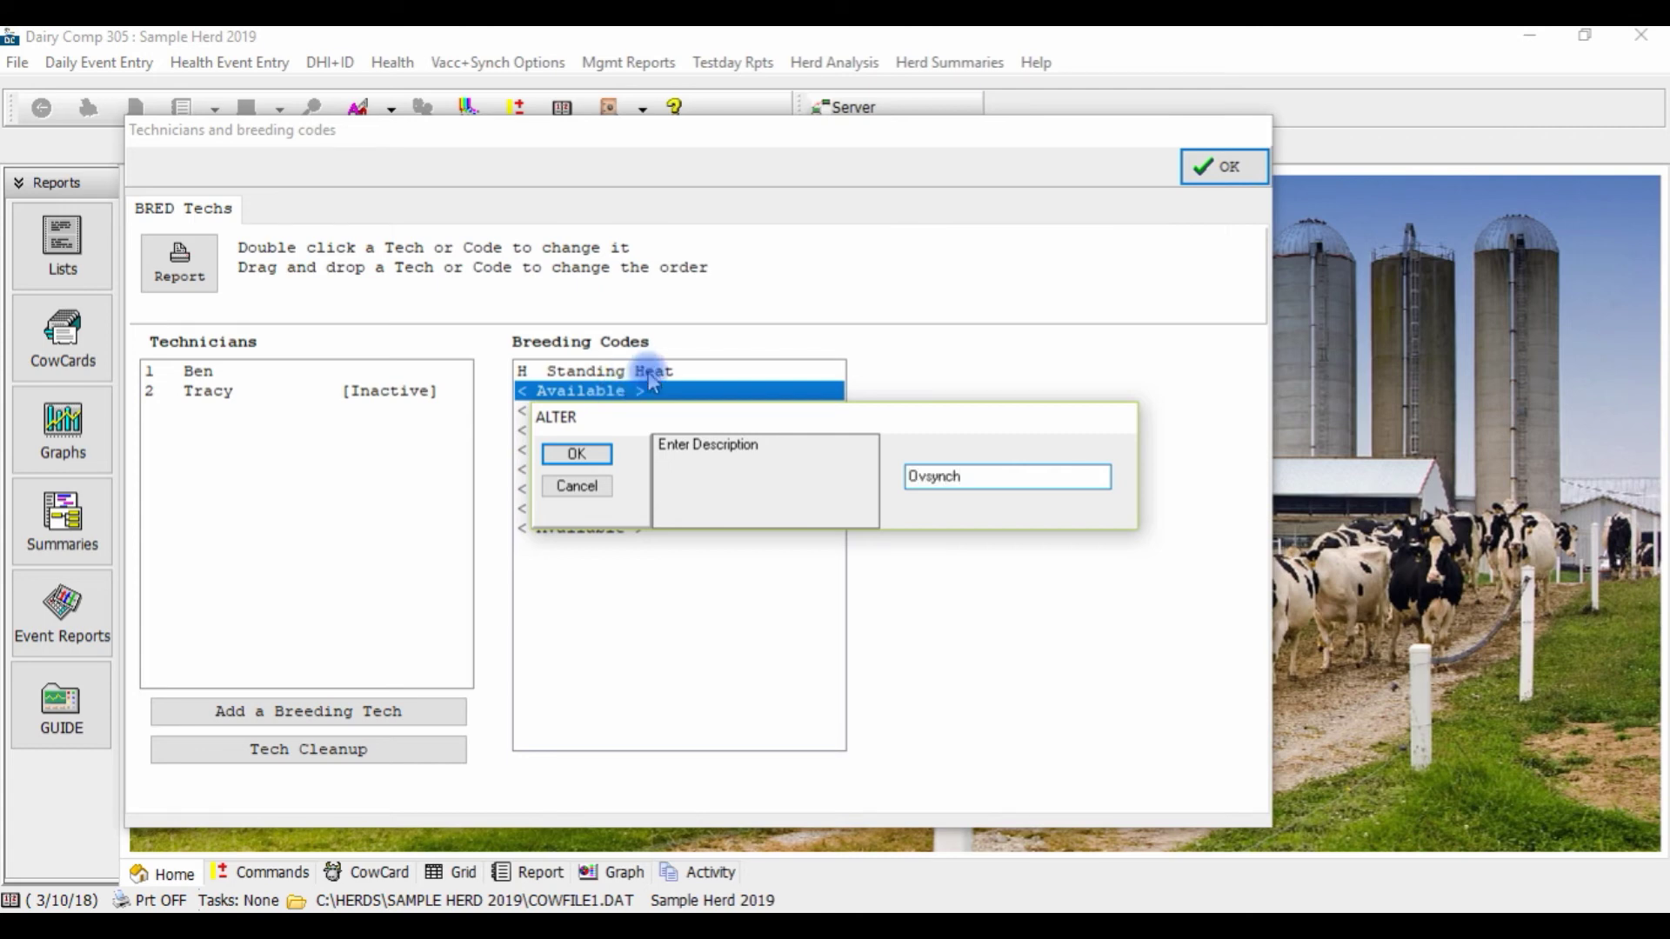
left_click(576, 453)
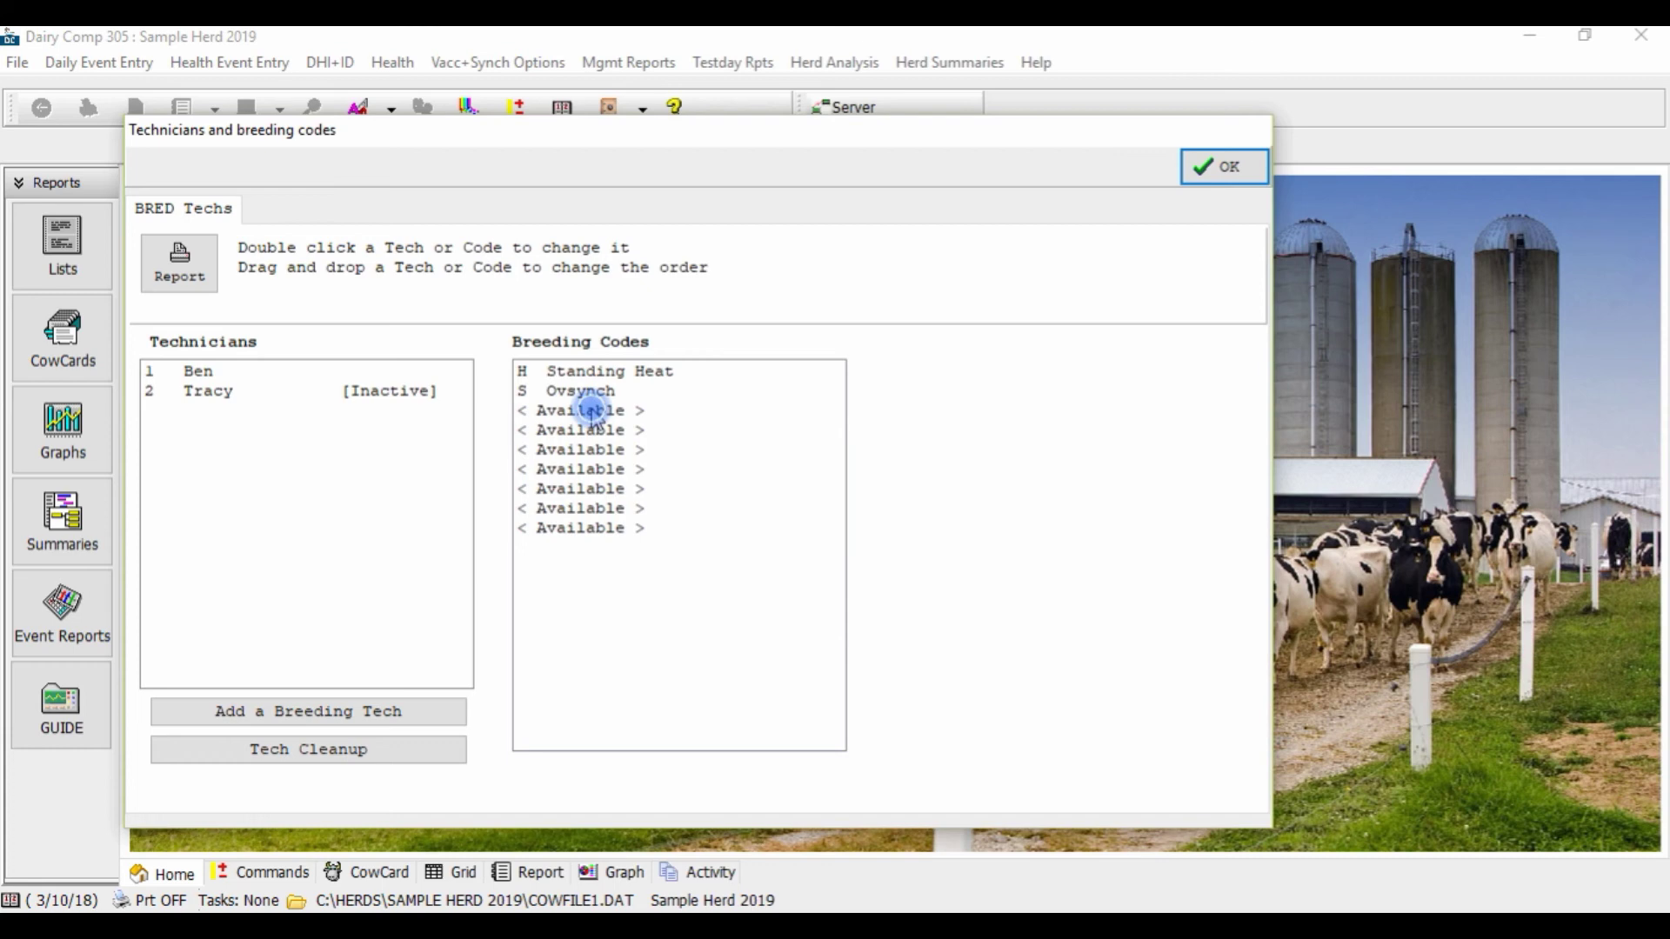
double_click(594, 413)
type("A")
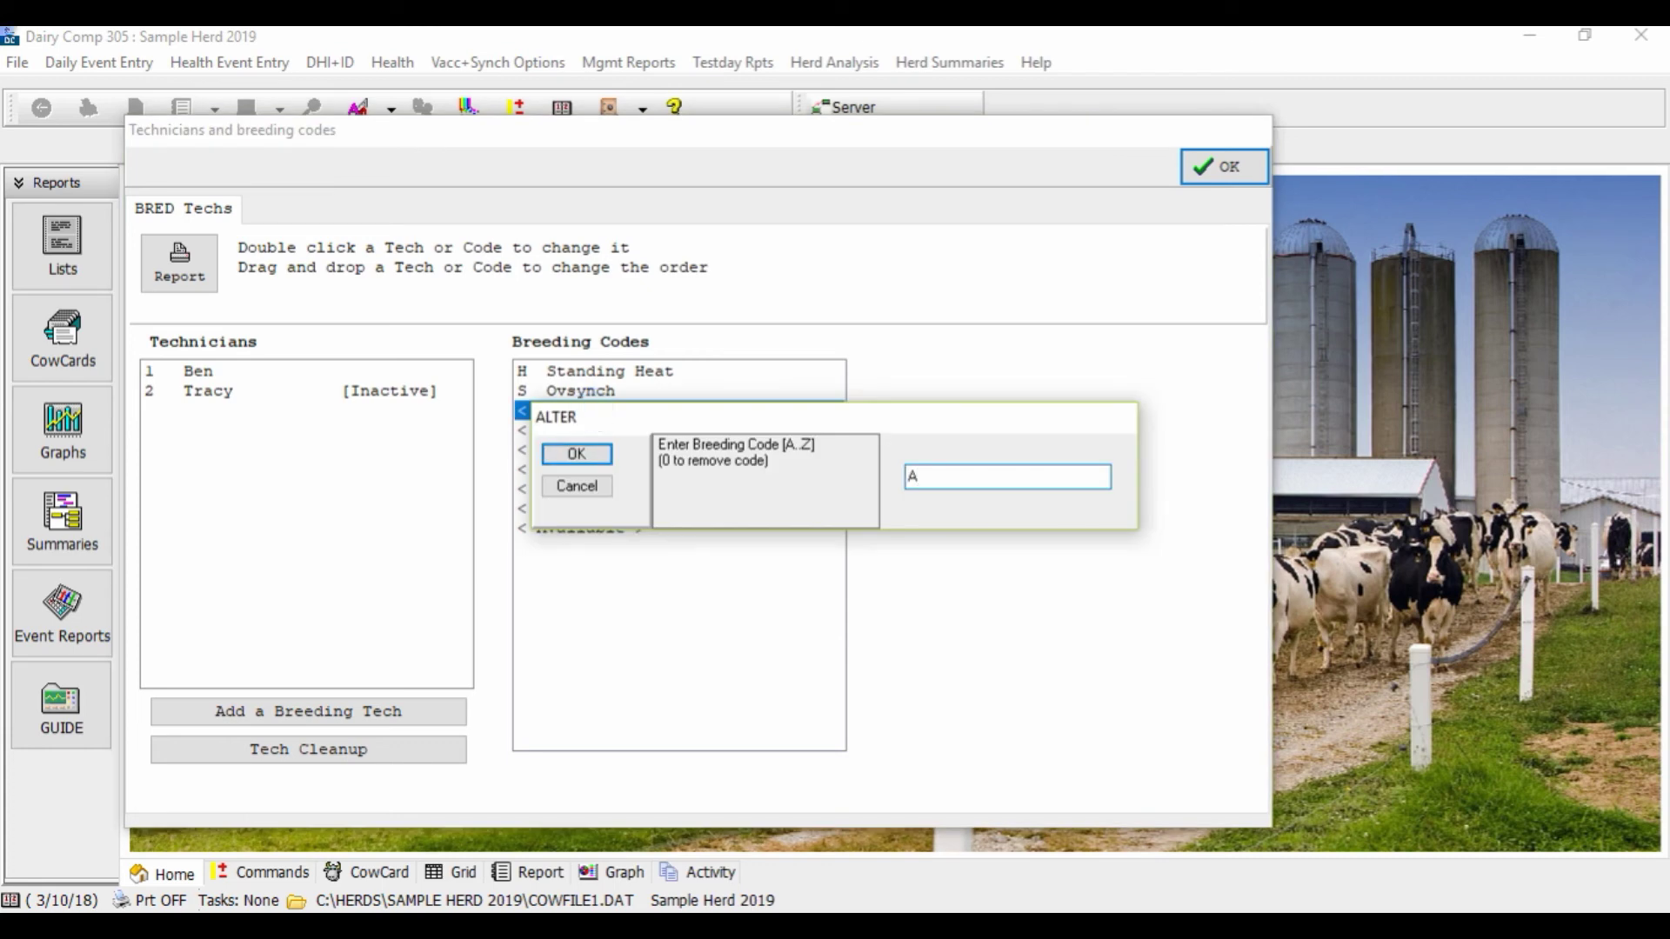
key("Return")
type("Activ")
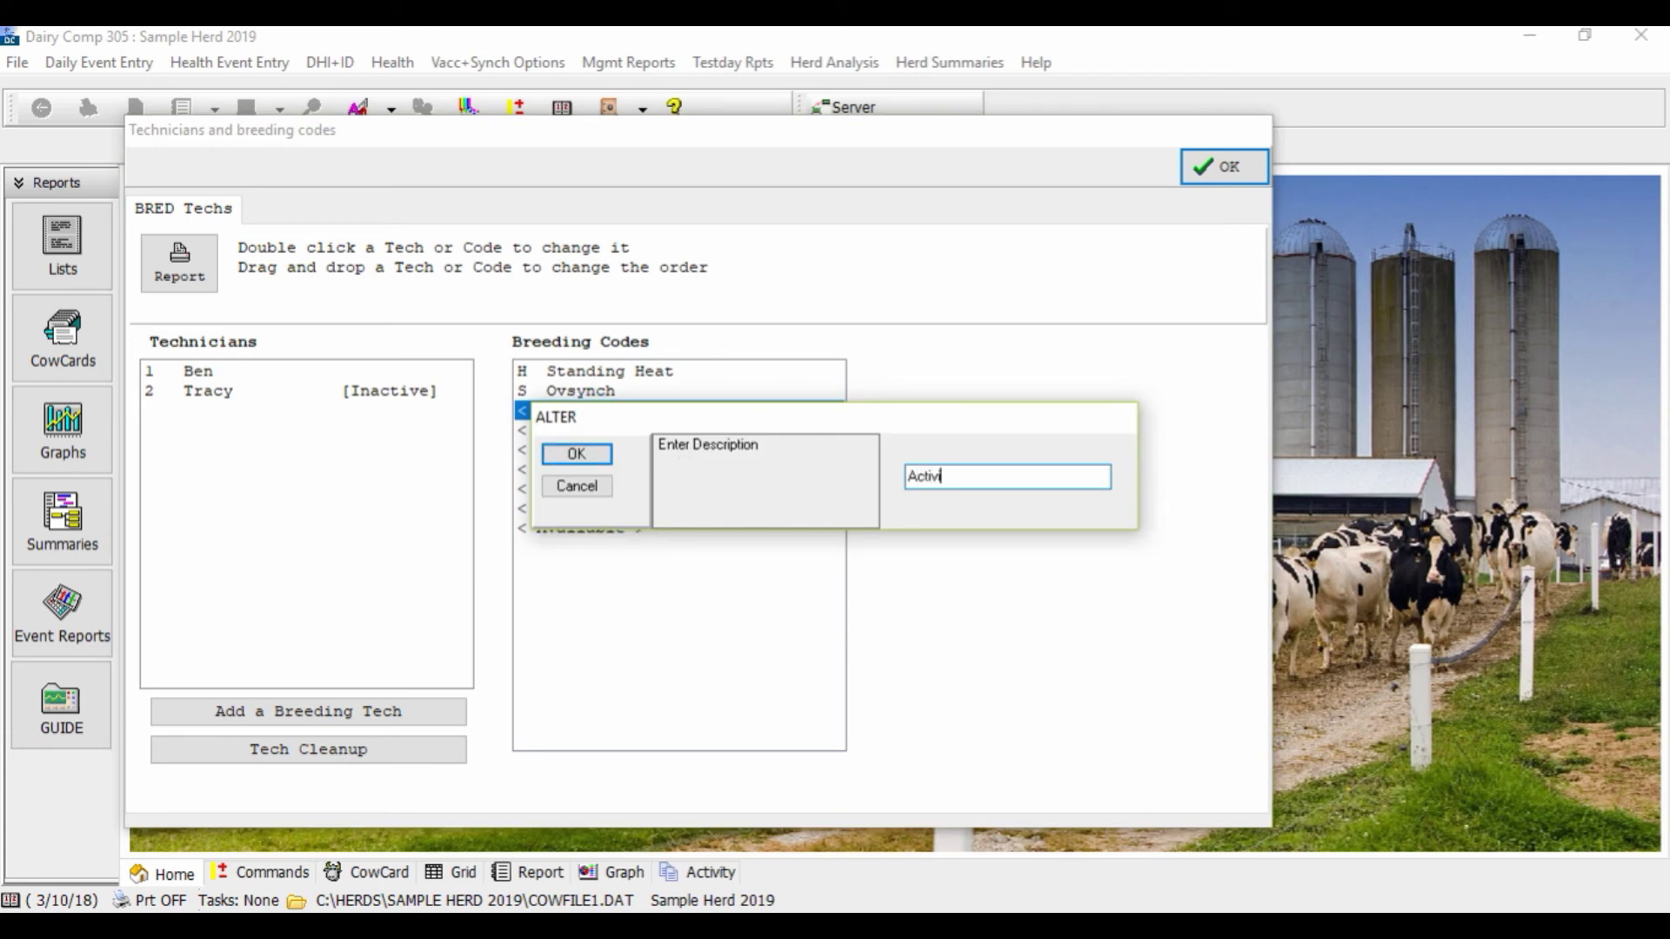
type("ity")
left_click(575, 454)
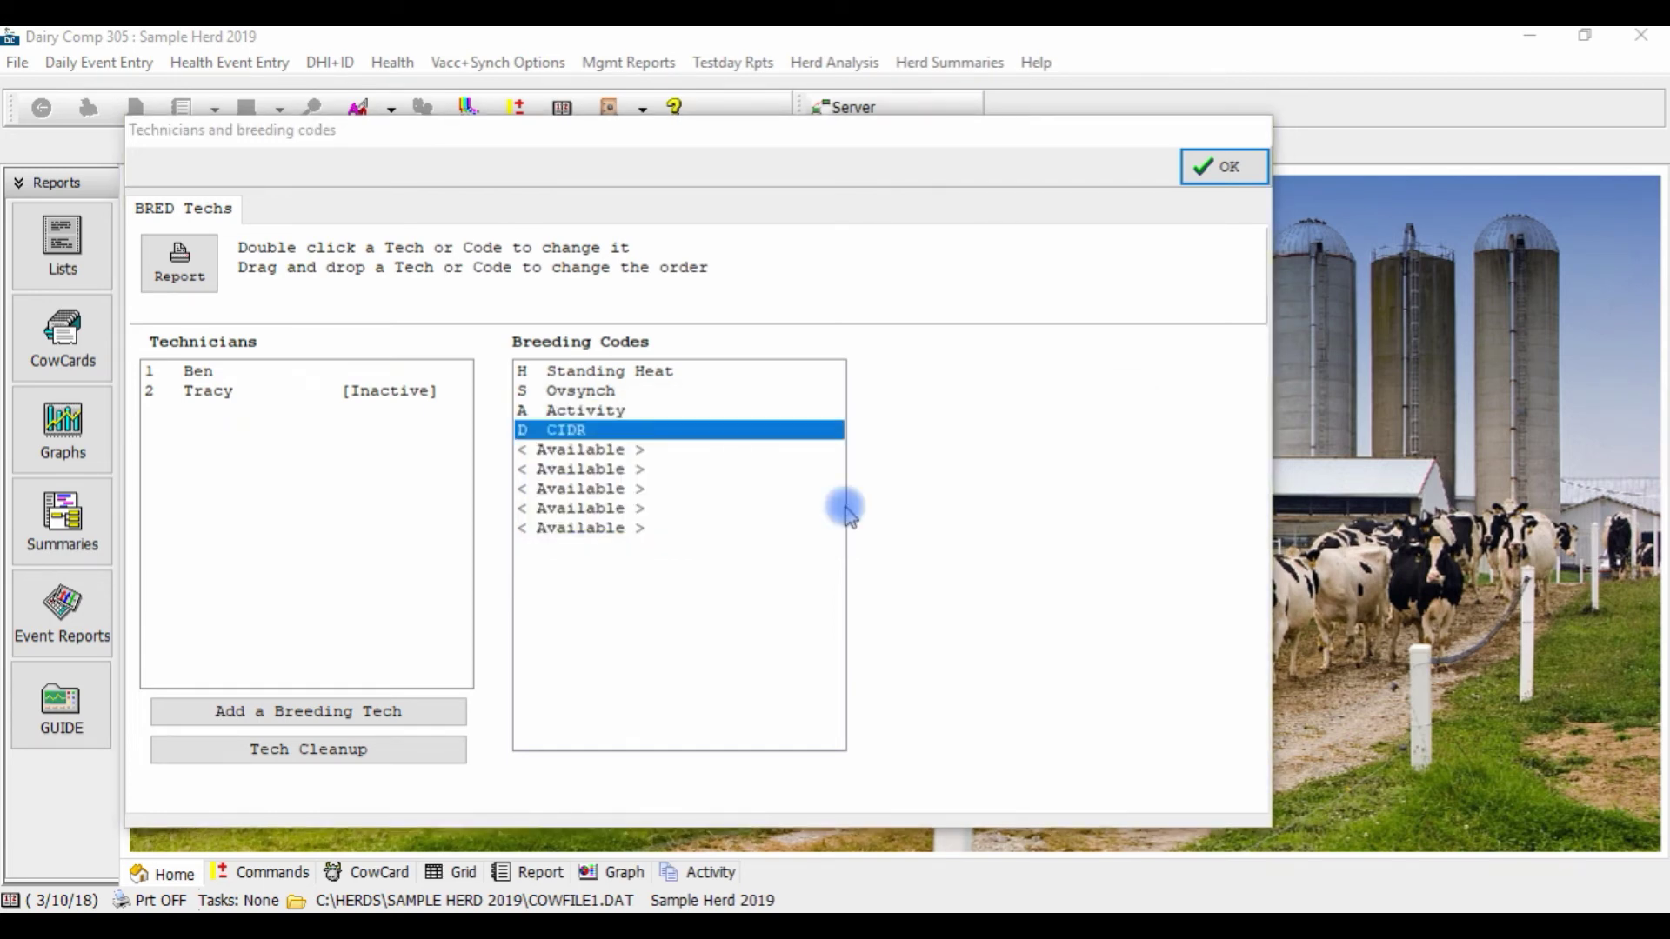
- Remove the D CIDR breeding code by entering 0 and confirming the removal
double_click(588, 440)
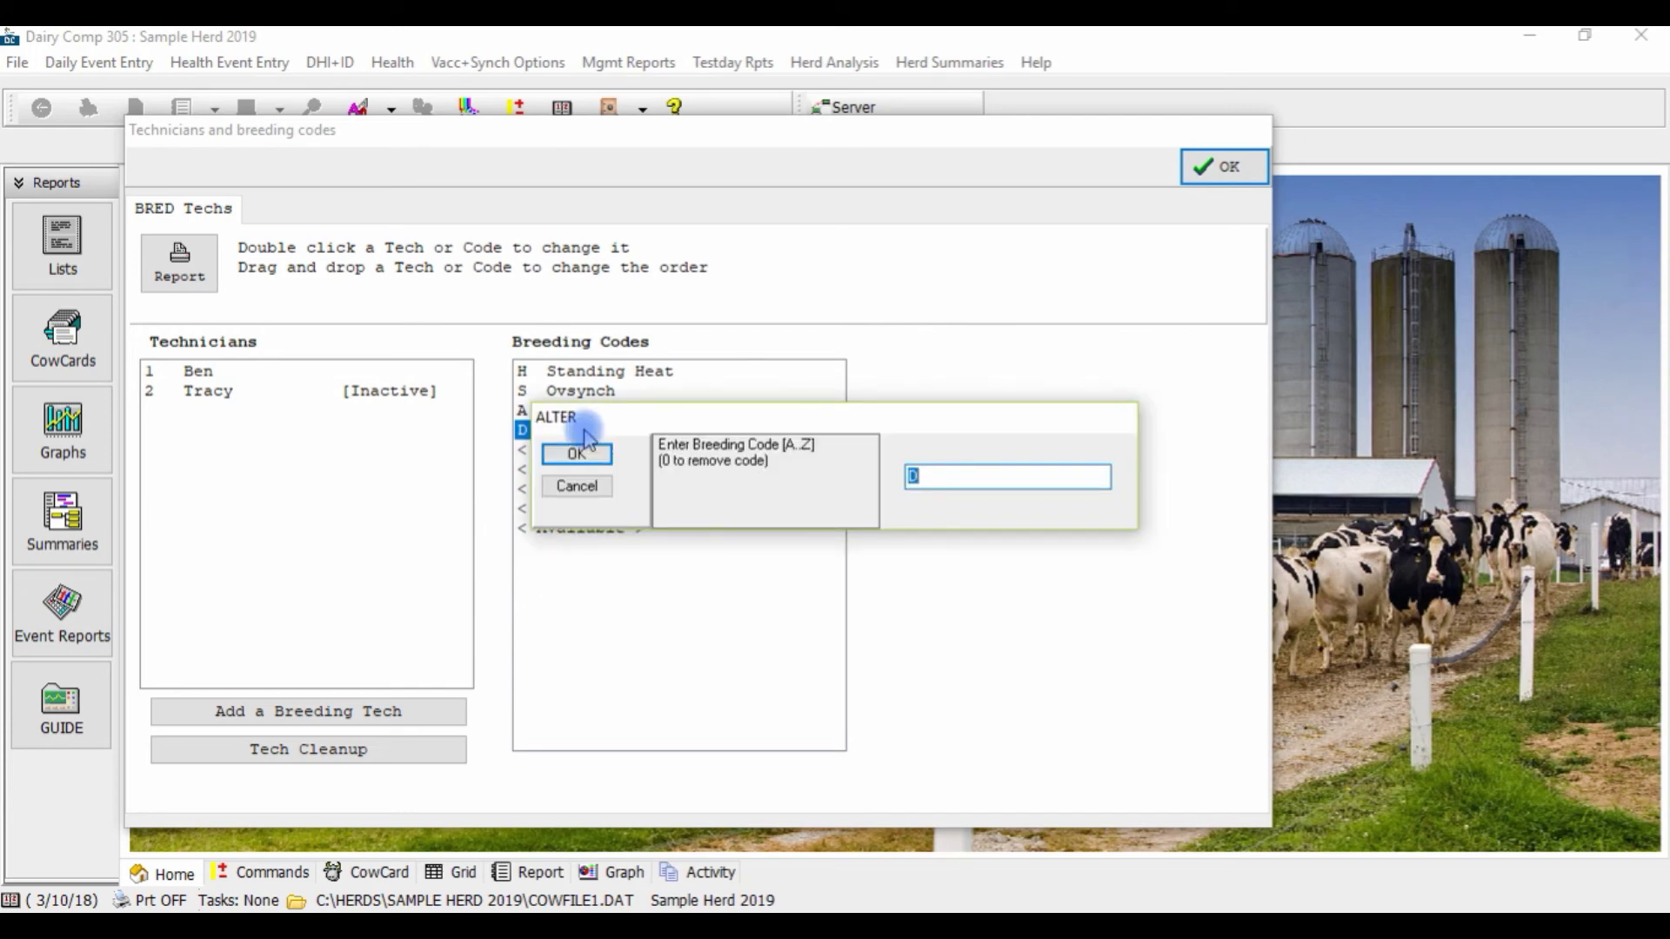
type("0")
key("Return")
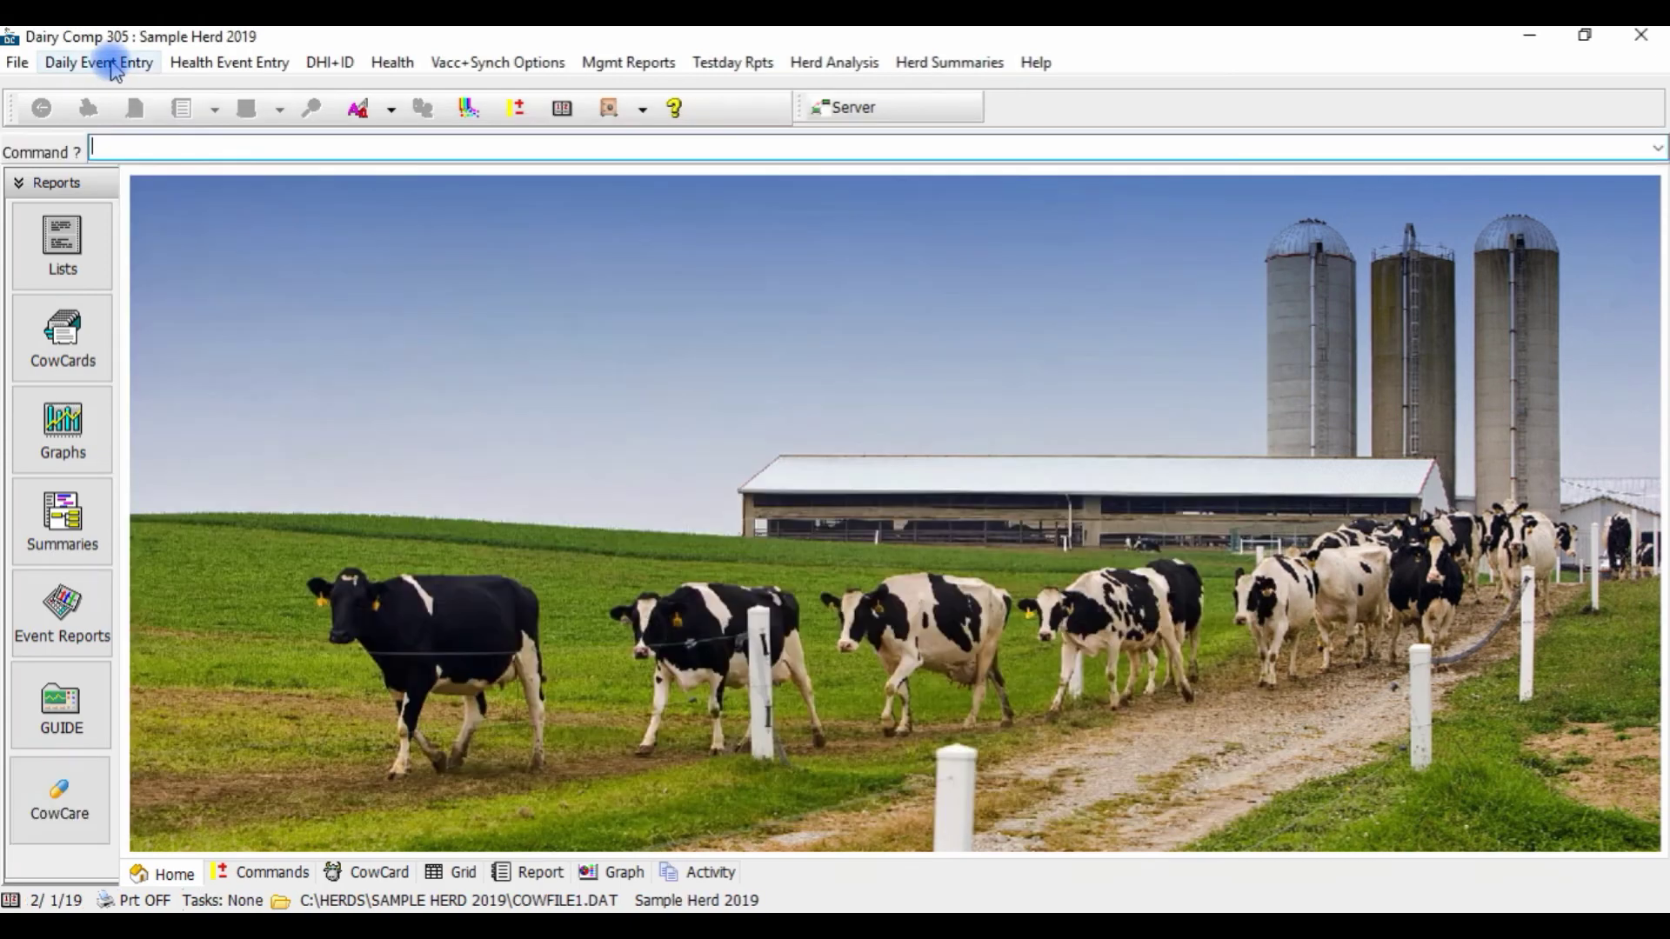
left_click(116, 65)
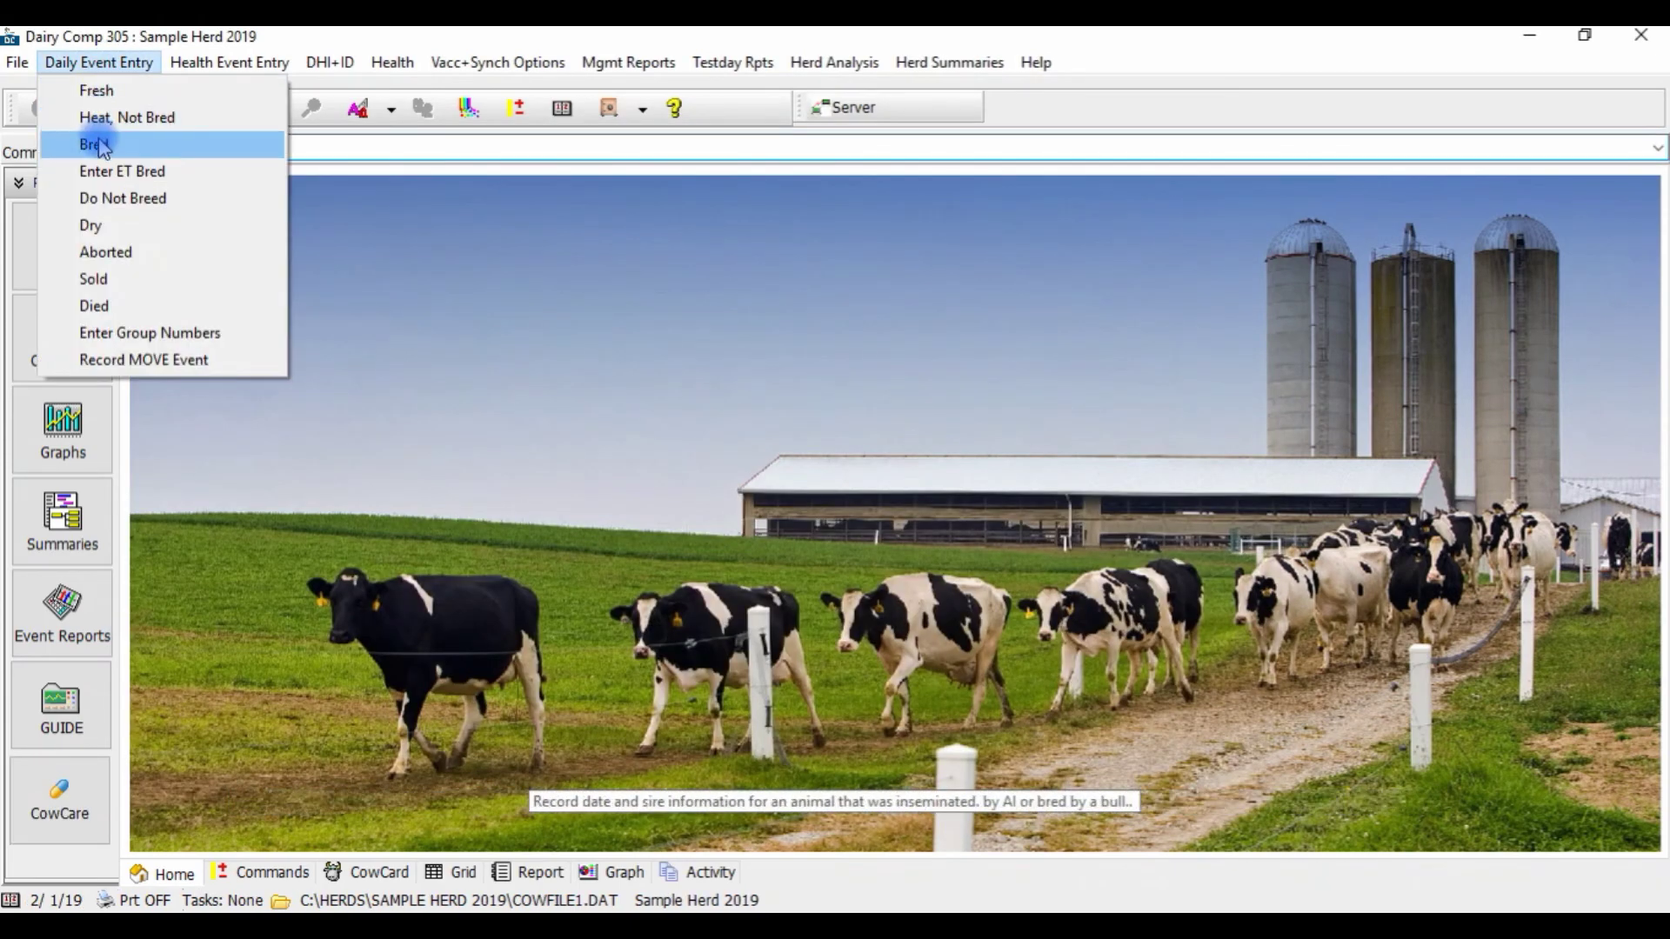
- Record a BRED event for cow 780 with sire 5 OLAF, technician 1, code A Activity
left_click(98, 144)
type("780")
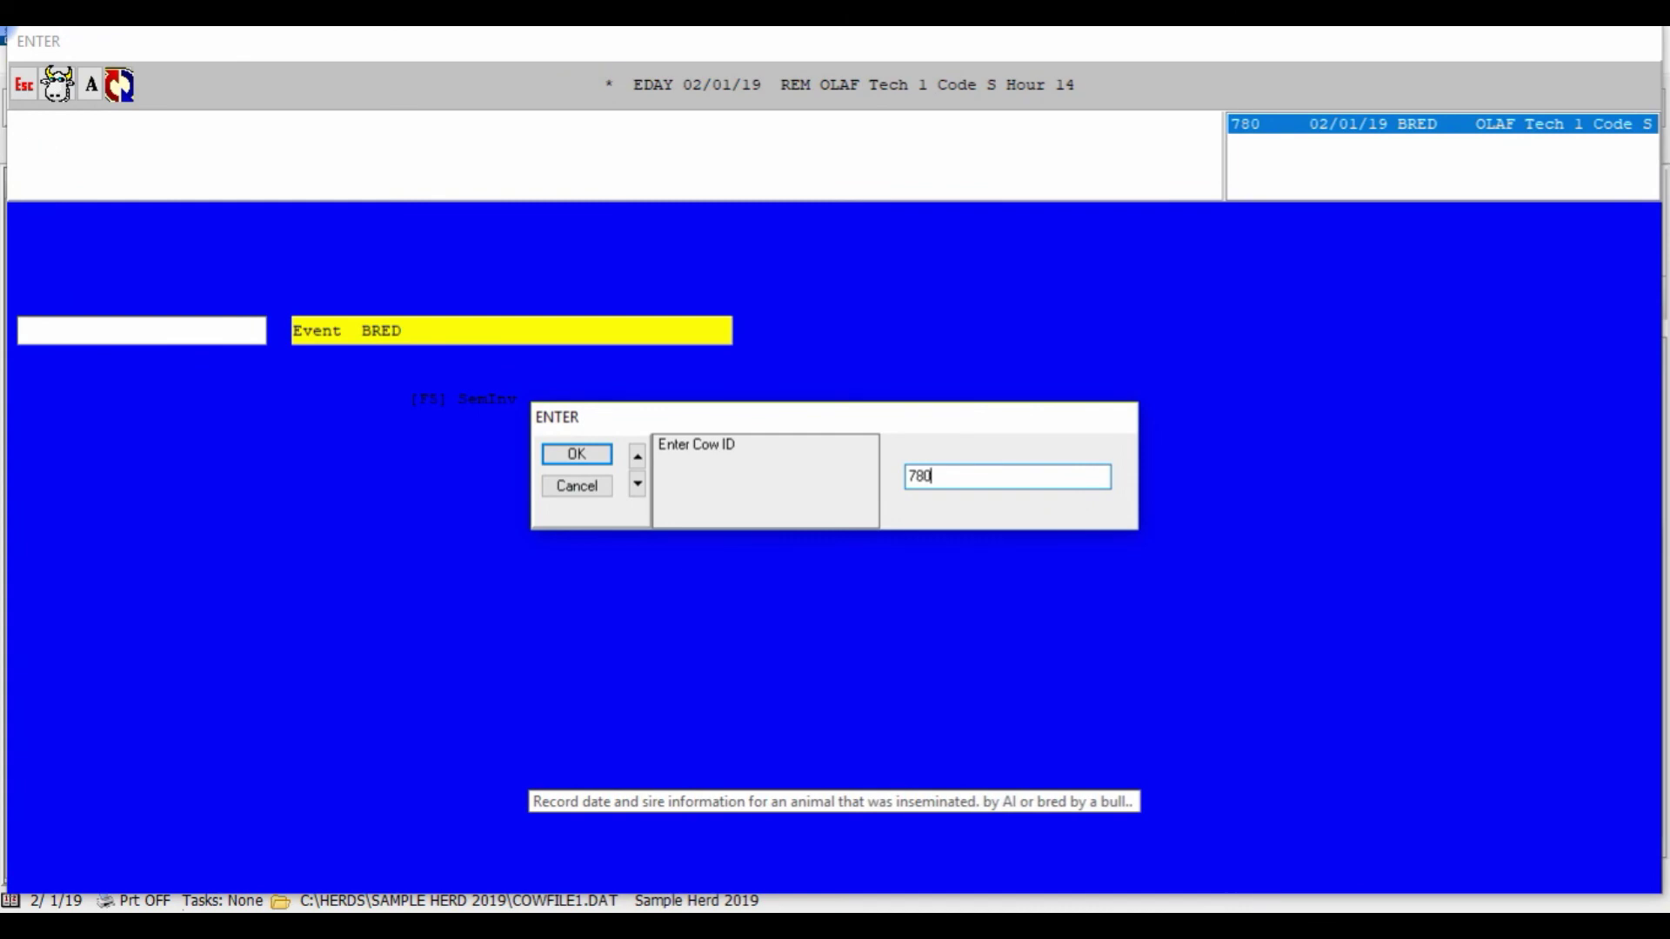
key("Return")
key("Return")
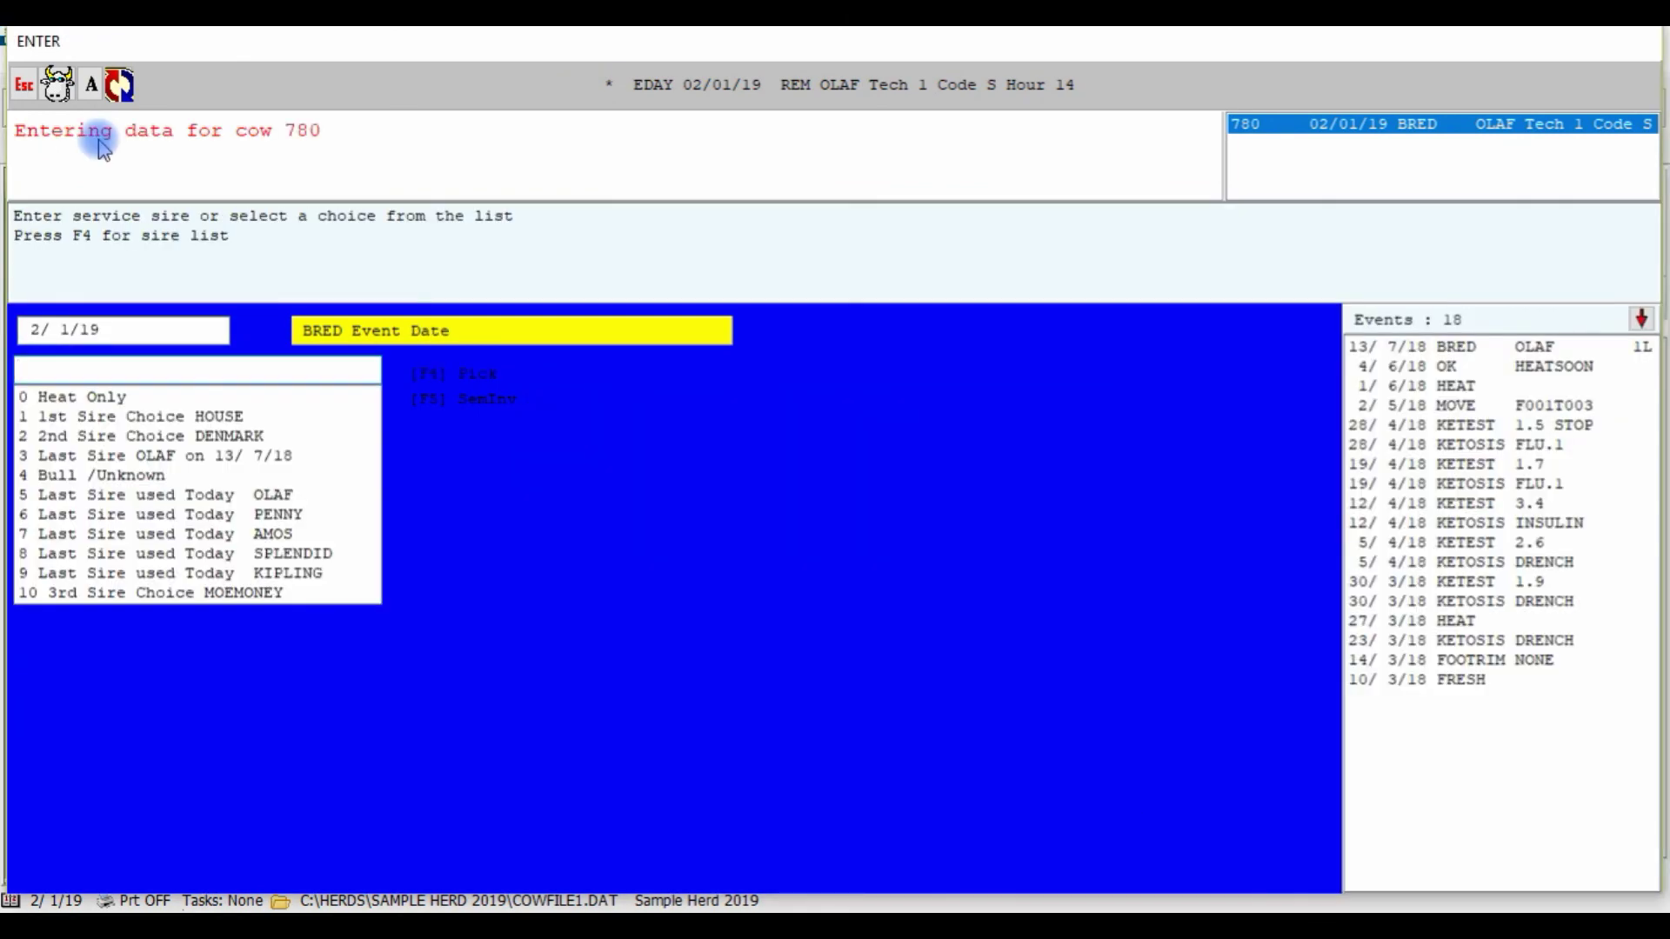
left_click(197, 495)
left_click(214, 502)
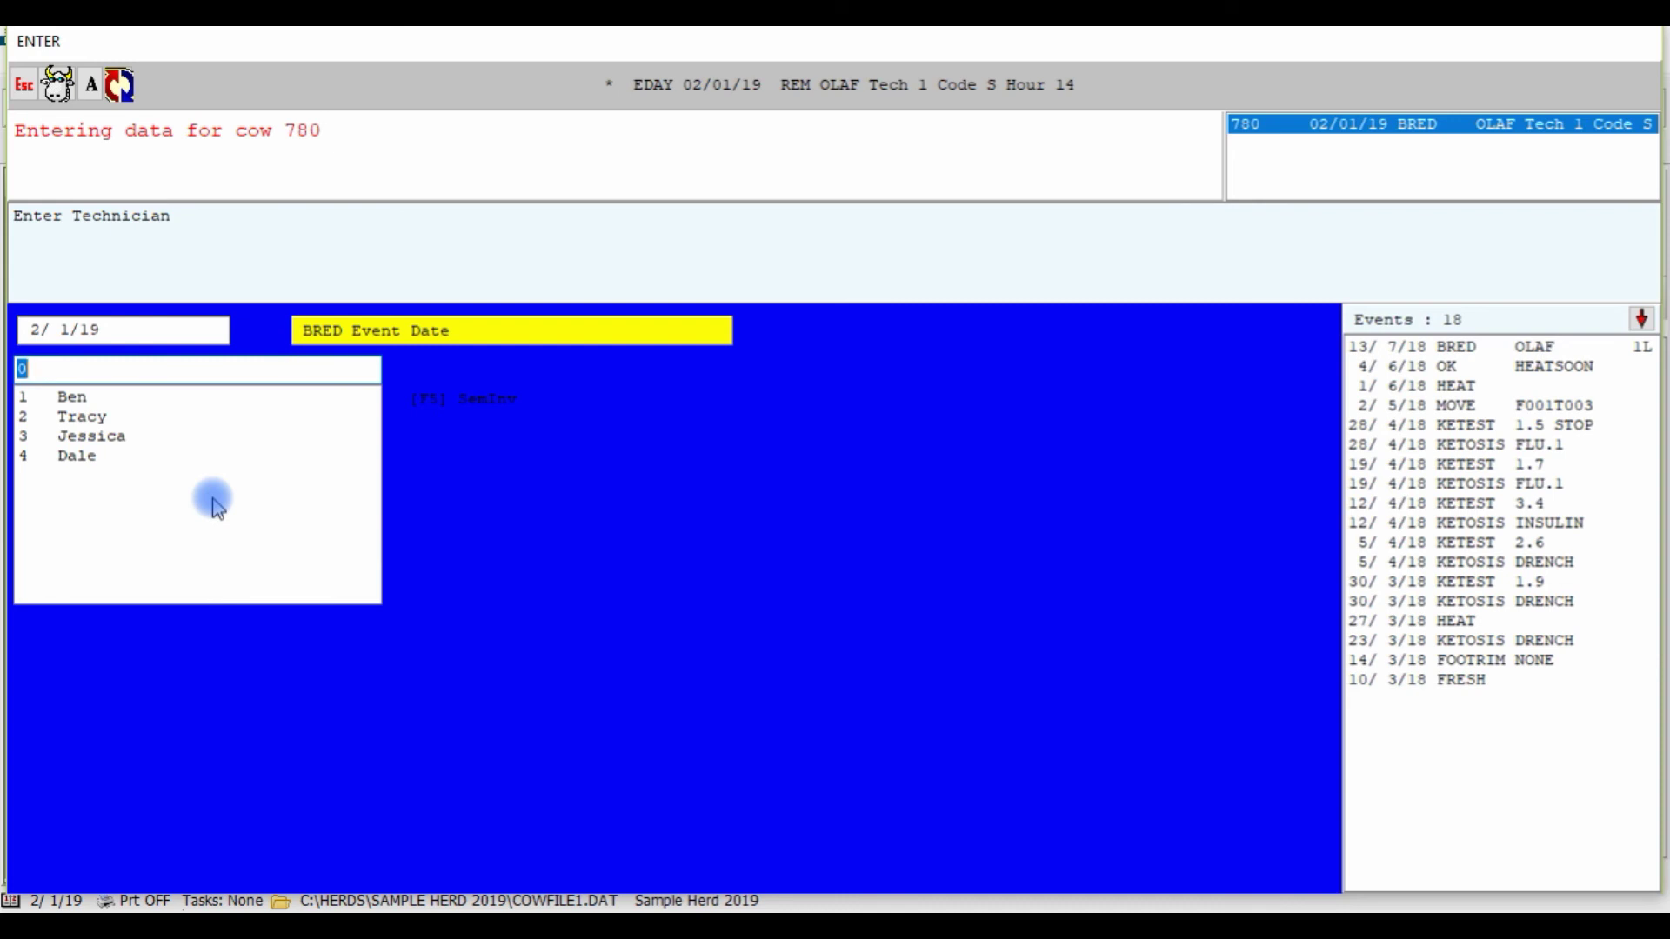
left_click(97, 399)
left_click(98, 402)
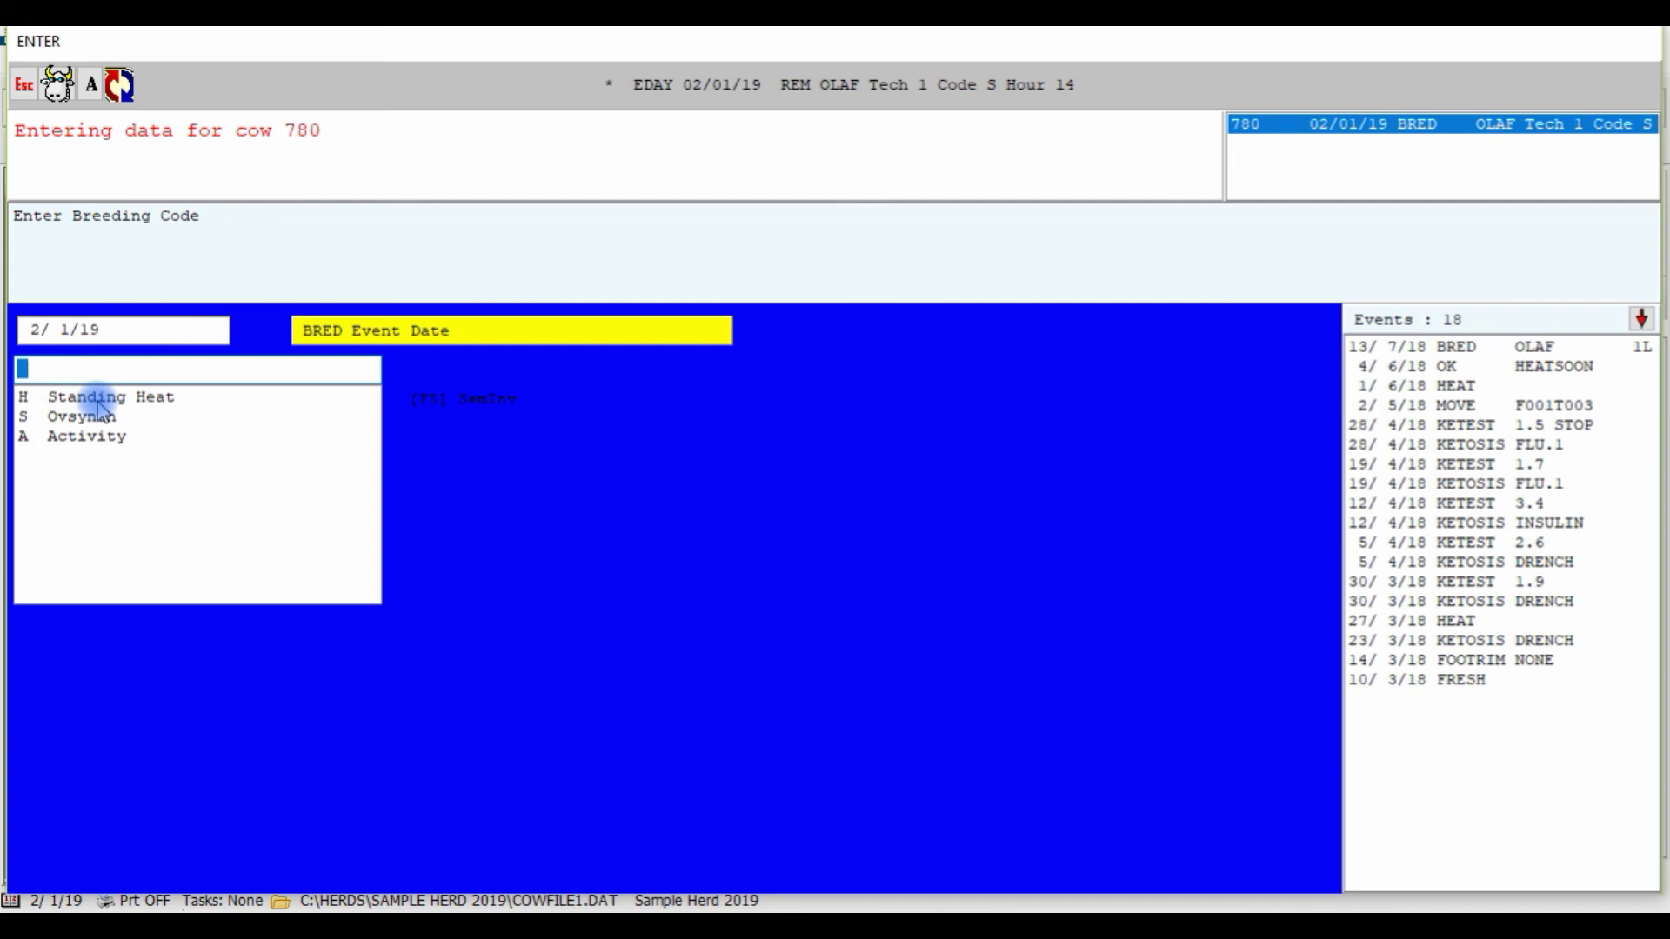
left_click(103, 439)
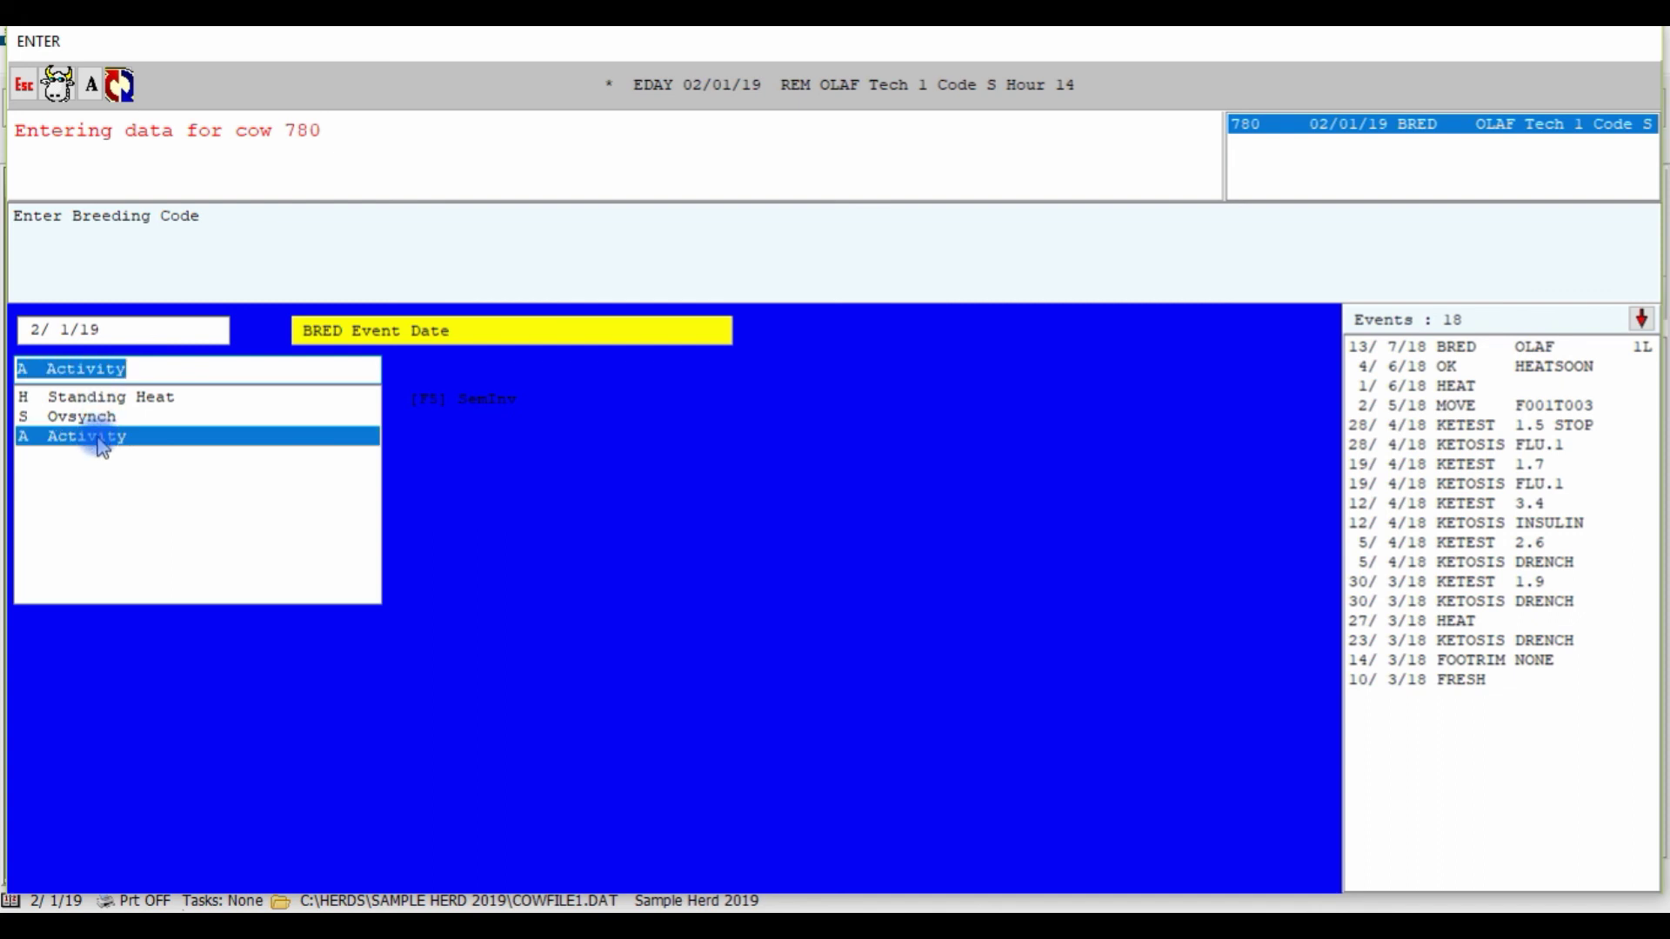
left_click(101, 440)
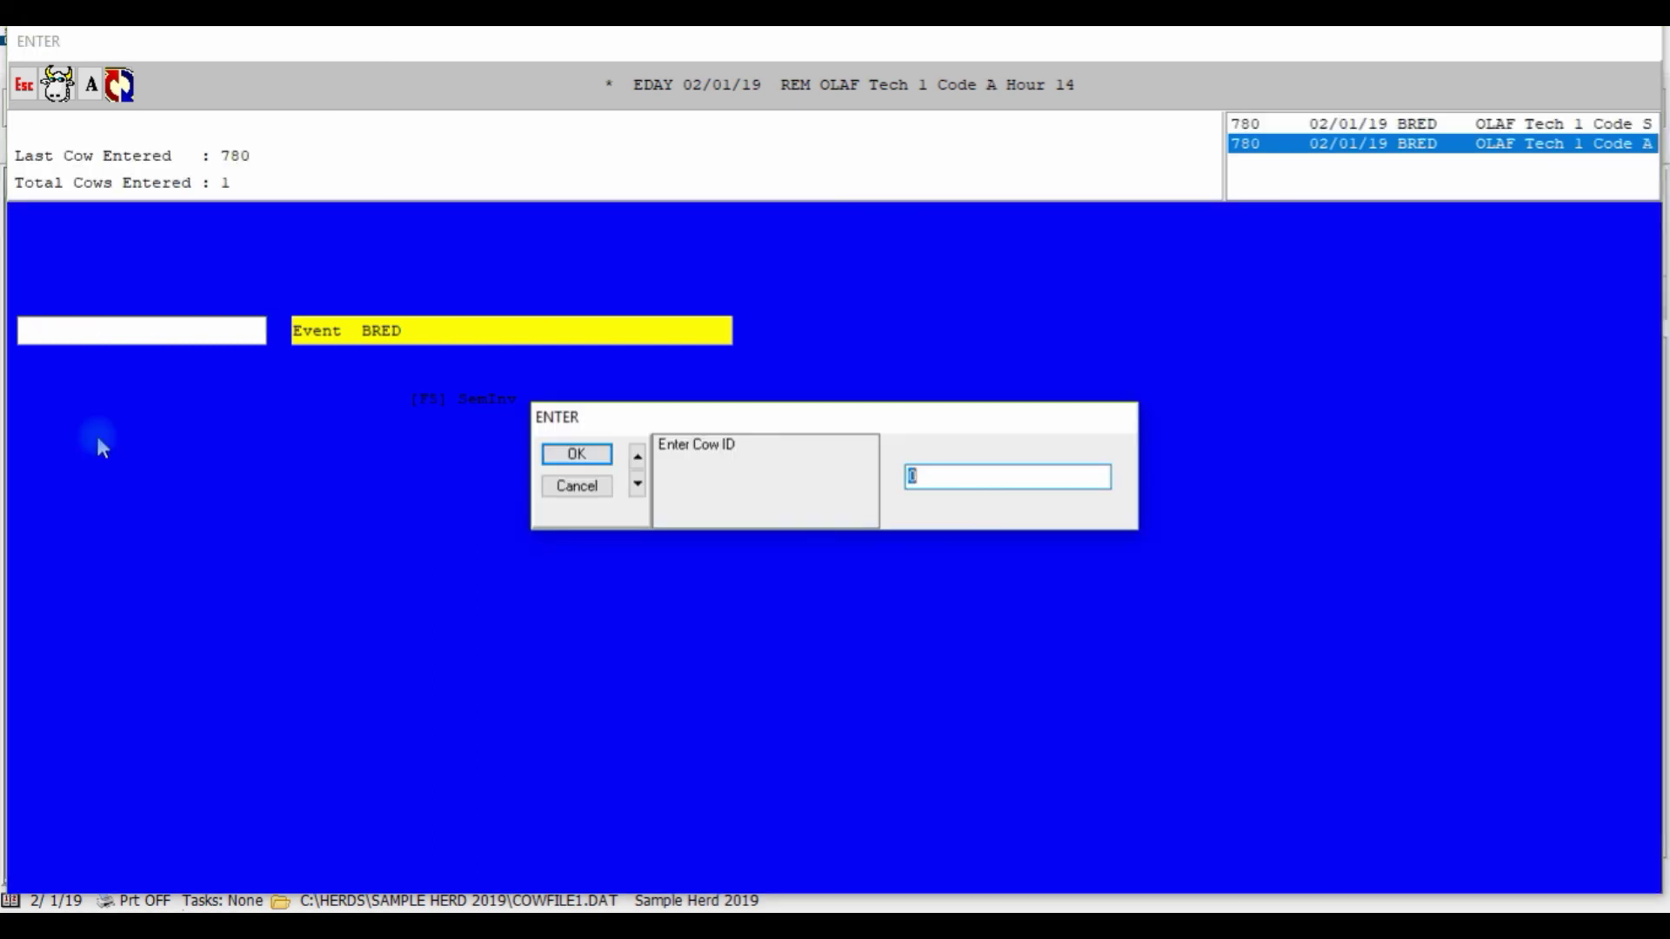
key("Escape")
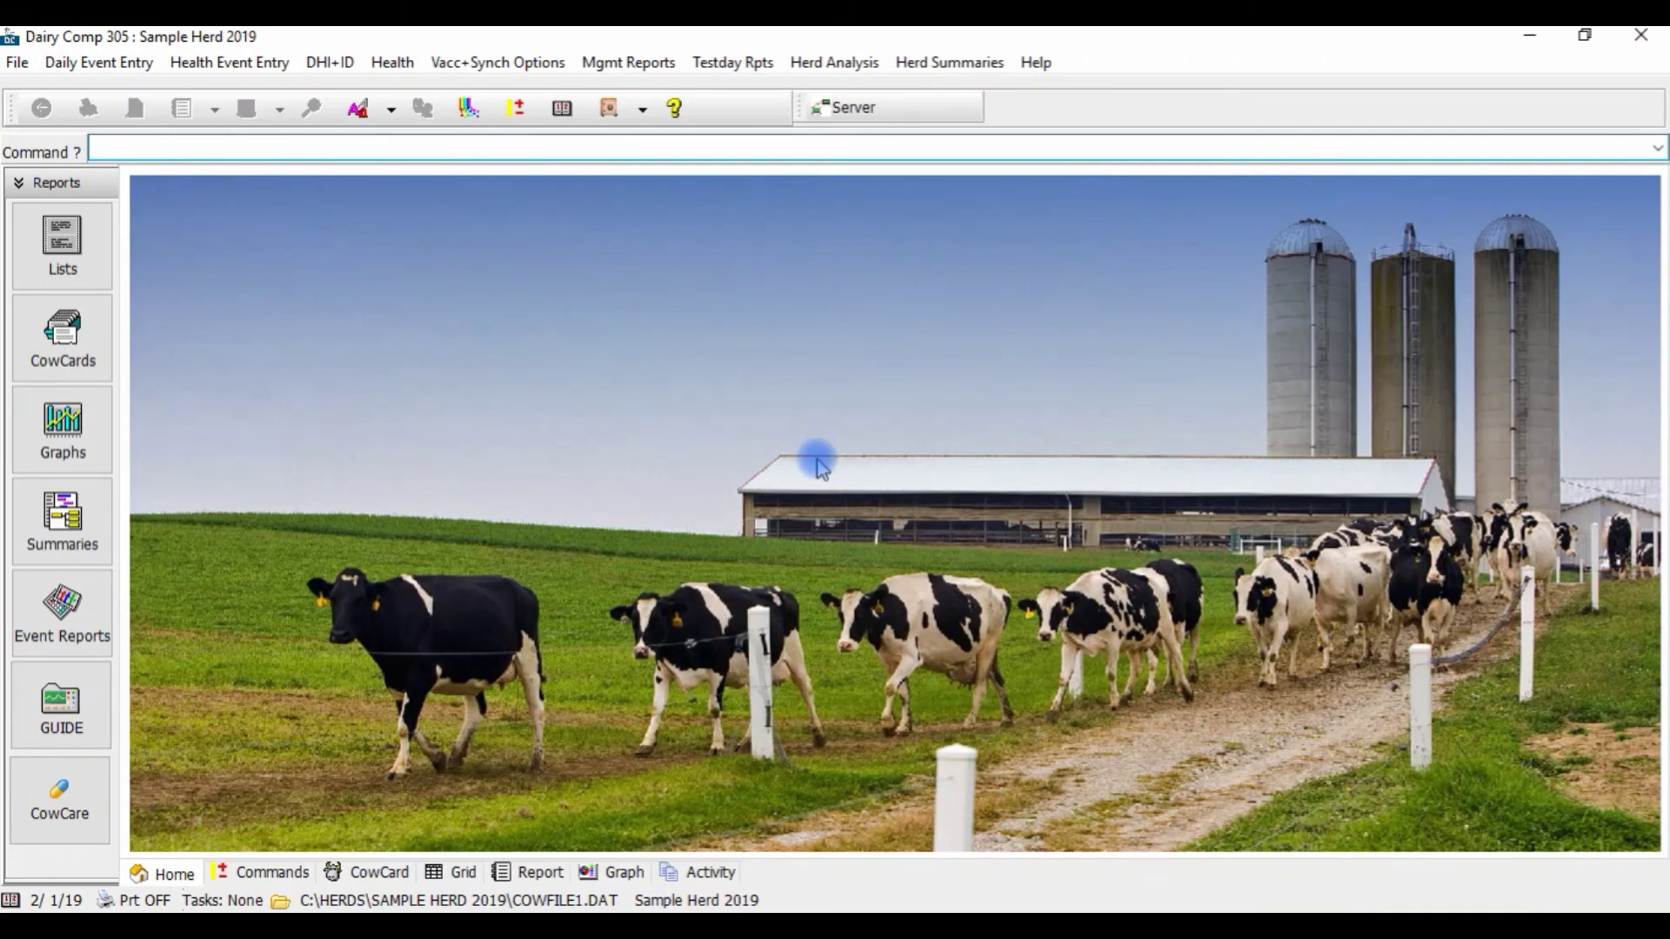